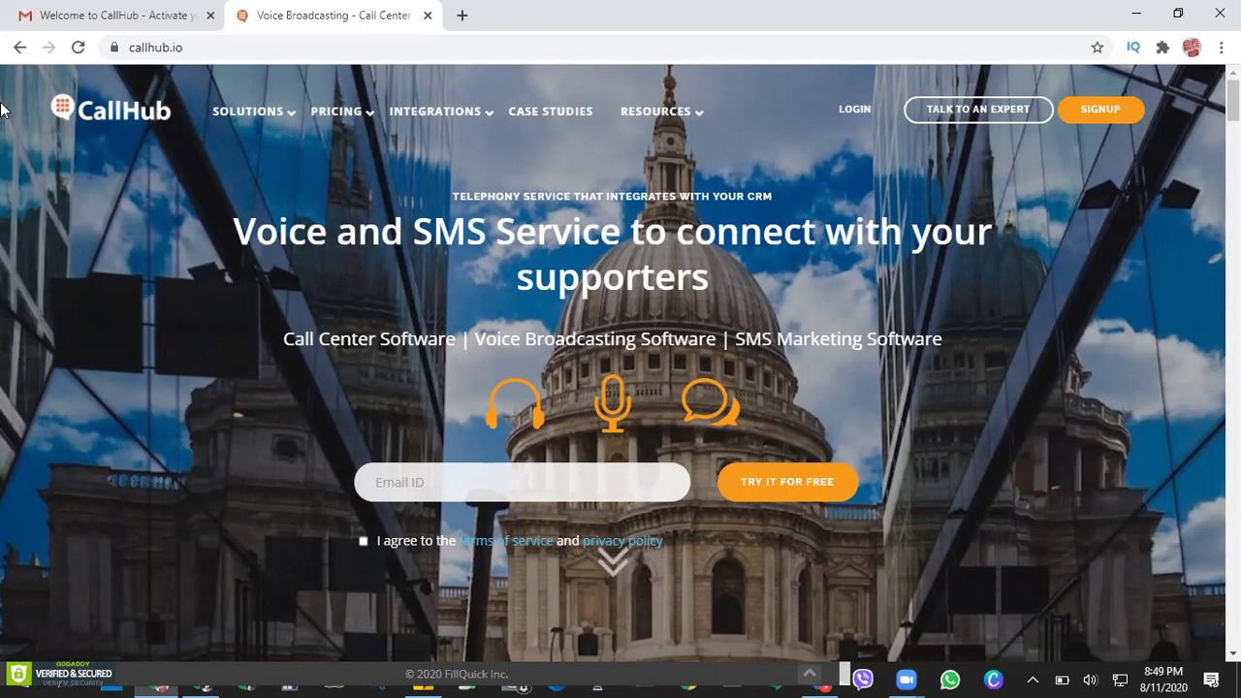
- Bring up the sticky note beside the browser and highlight the Activation item in the CallHub notes
{"action": "key", "text": "alt+Tab"}
{"action": "key", "text": "super+Down"}
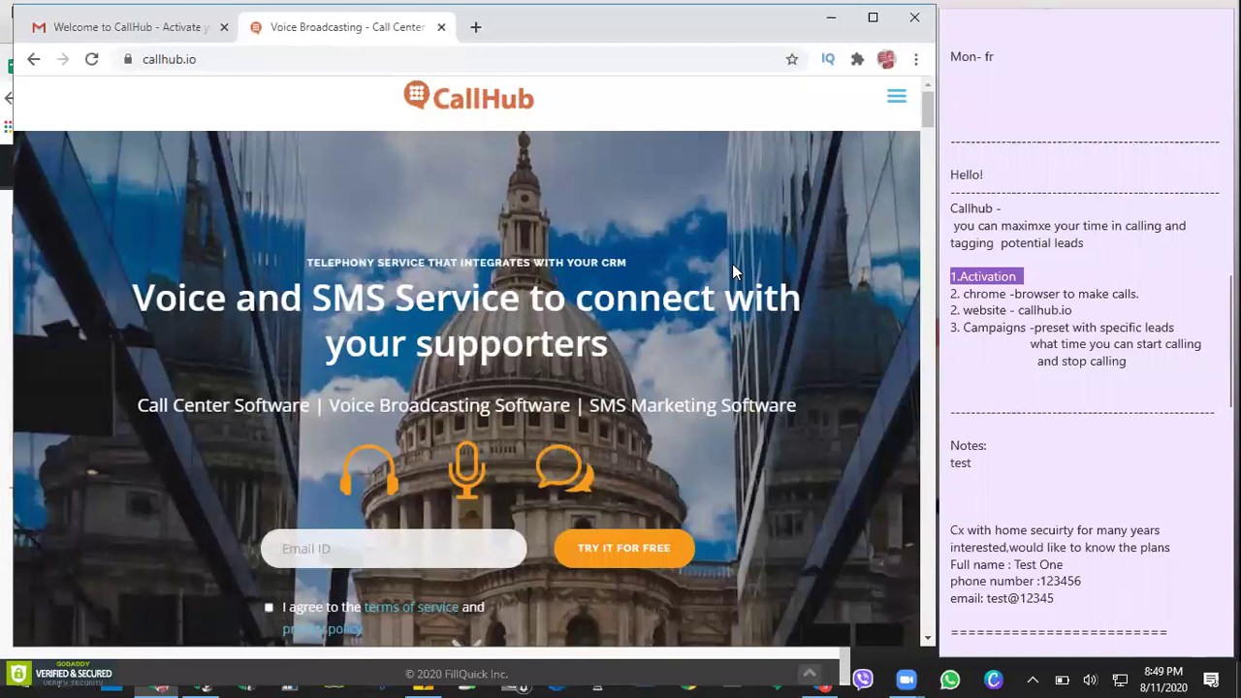
{"action": "left_click", "coordinate": [1004, 279]}
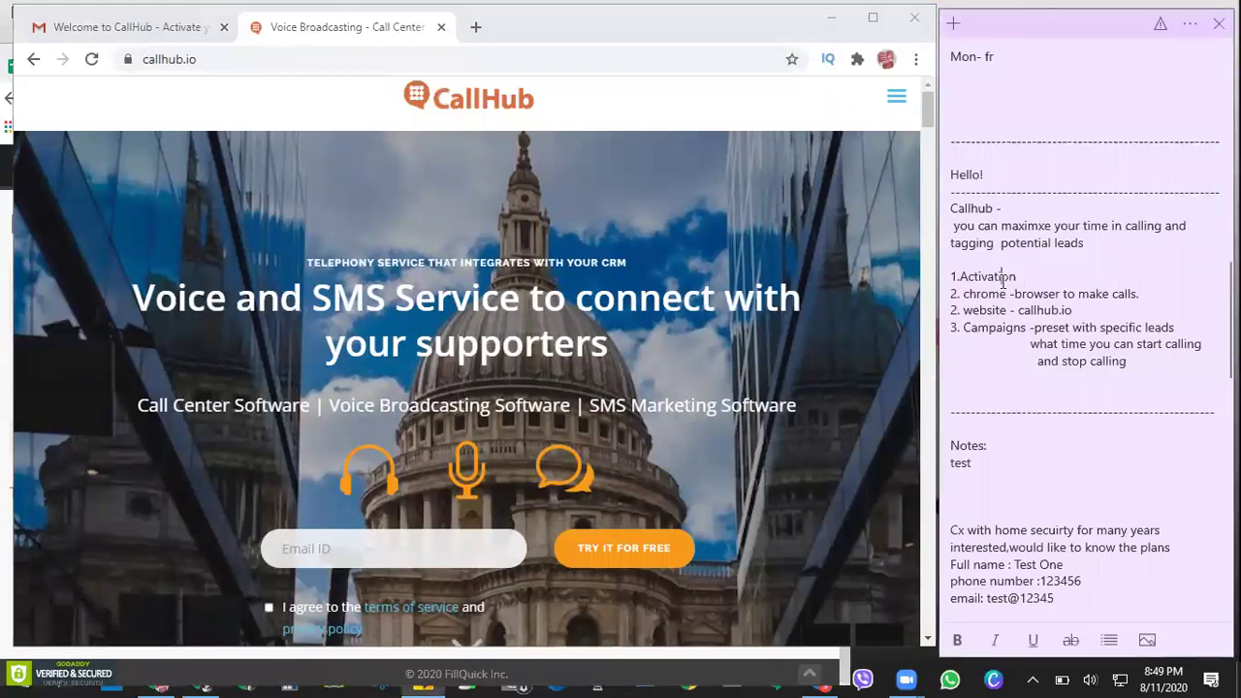
{"action": "double_click", "coordinate": [1004, 279]}
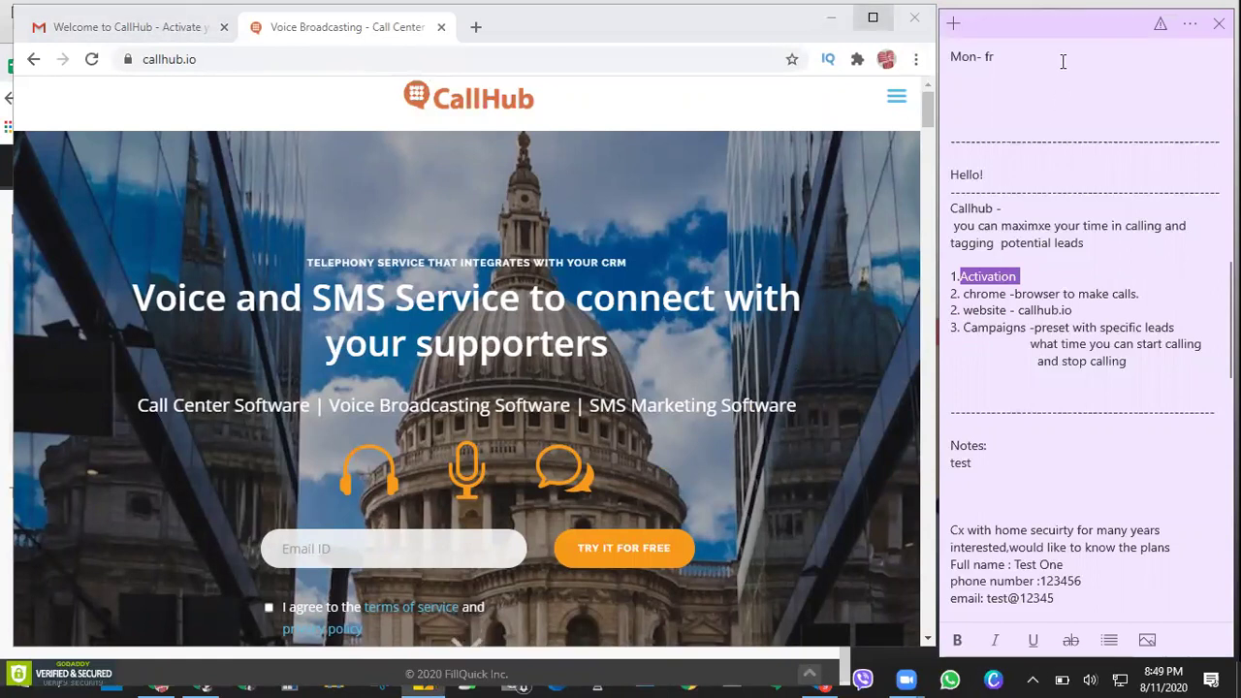
- Open the activation page from the CallHub welcome email and set the agent account's new password, entering it in both password fields
{"action": "left_click", "coordinate": [88, 26]}
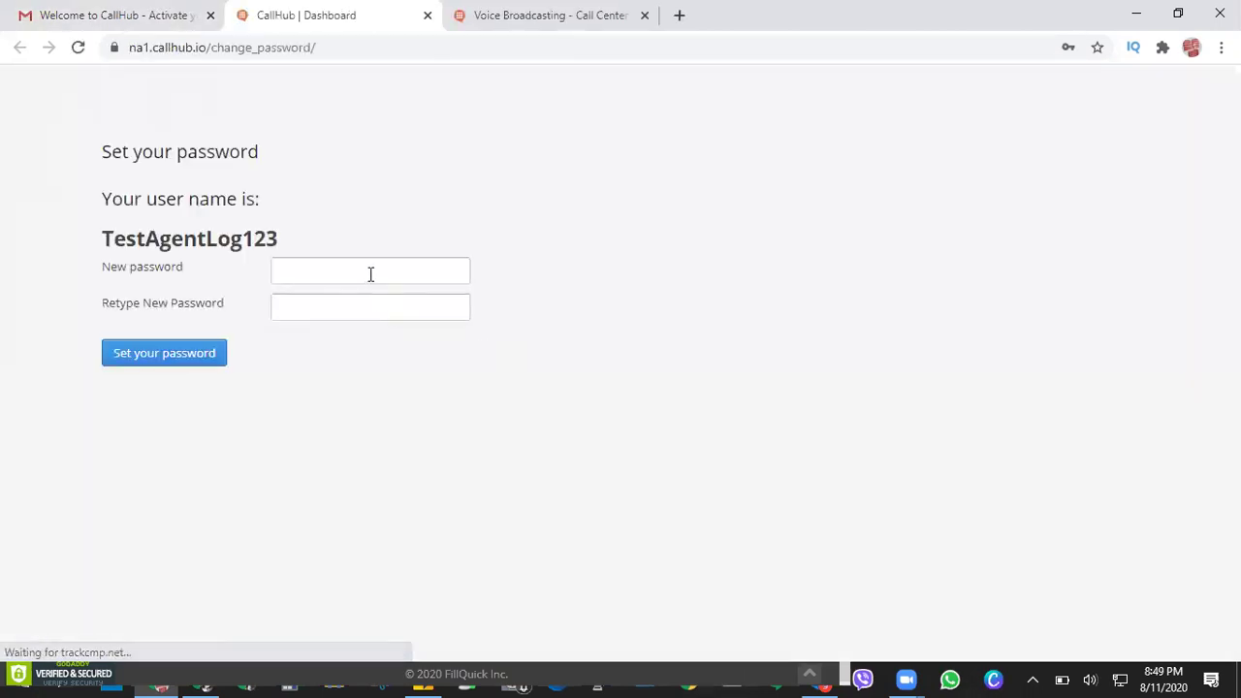
{"action": "left_click", "coordinate": [371, 273]}
{"action": "type", "text": "••••"}
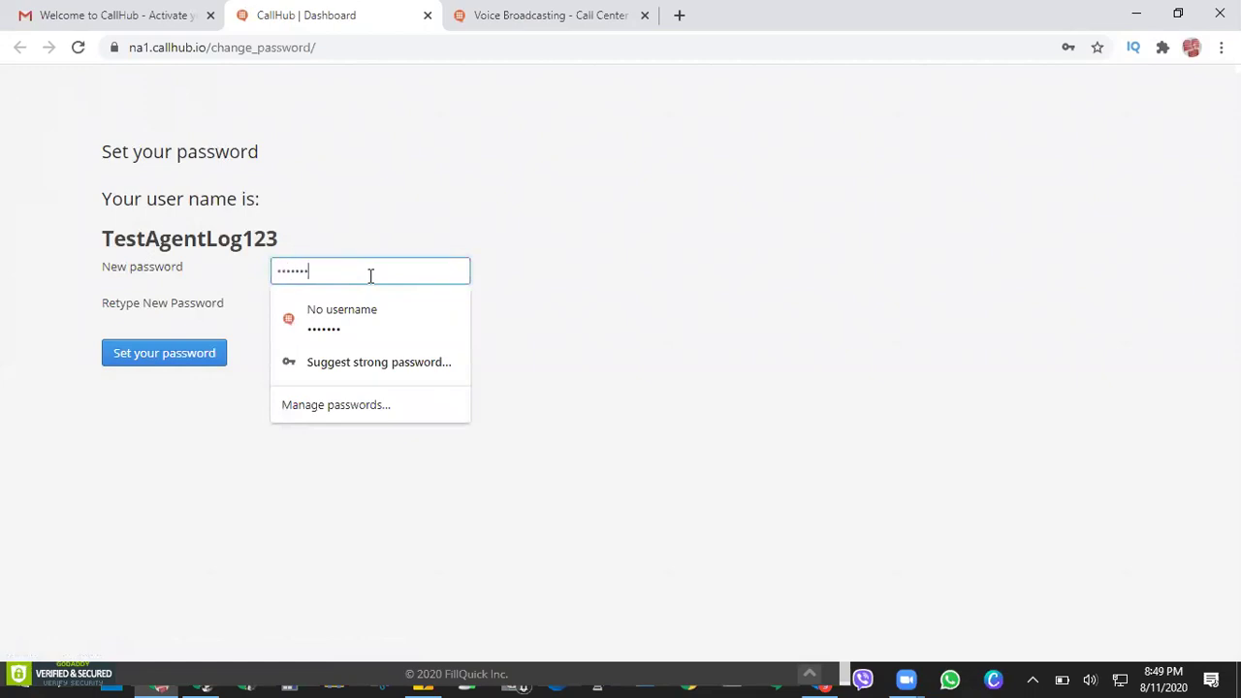
{"action": "left_click", "coordinate": [302, 315]}
{"action": "type", "text": "••••"}
{"action": "left_click", "coordinate": [704, 418]}
{"action": "left_click", "coordinate": [136, 355]}
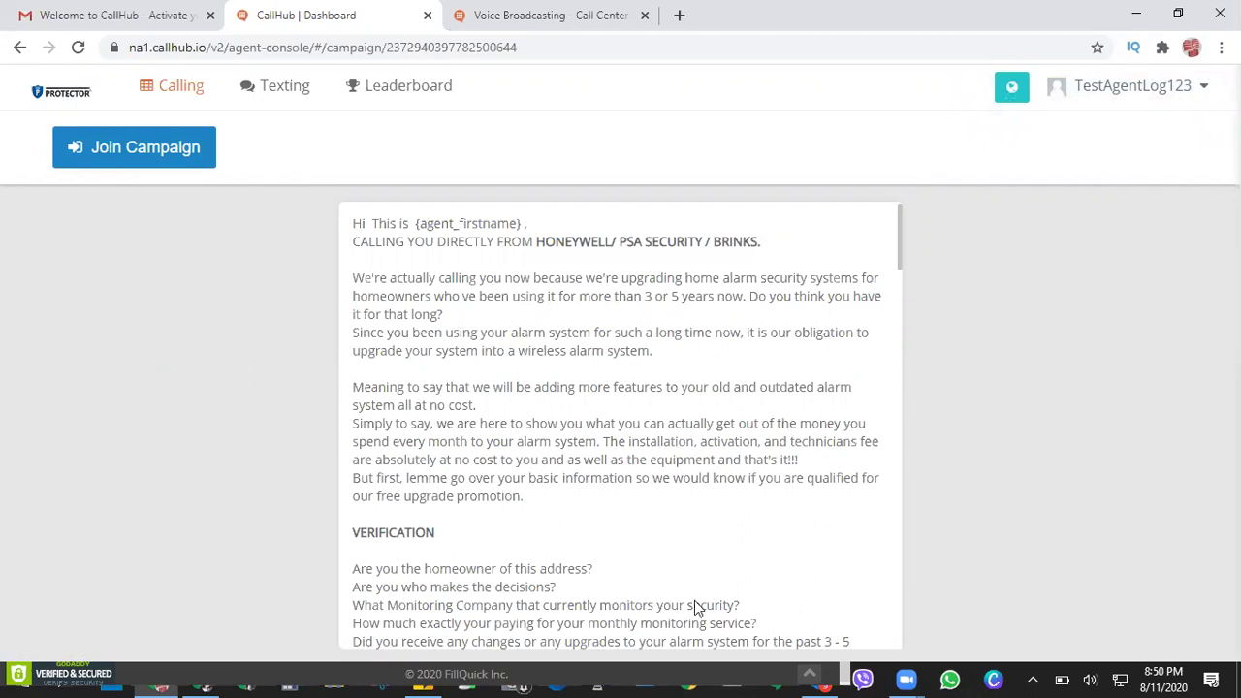
- Join the Work From Home calling campaign and hang up the connected call
{"action": "left_click_drag", "start_coordinate": [38, 123], "coordinate": [254, 210]}
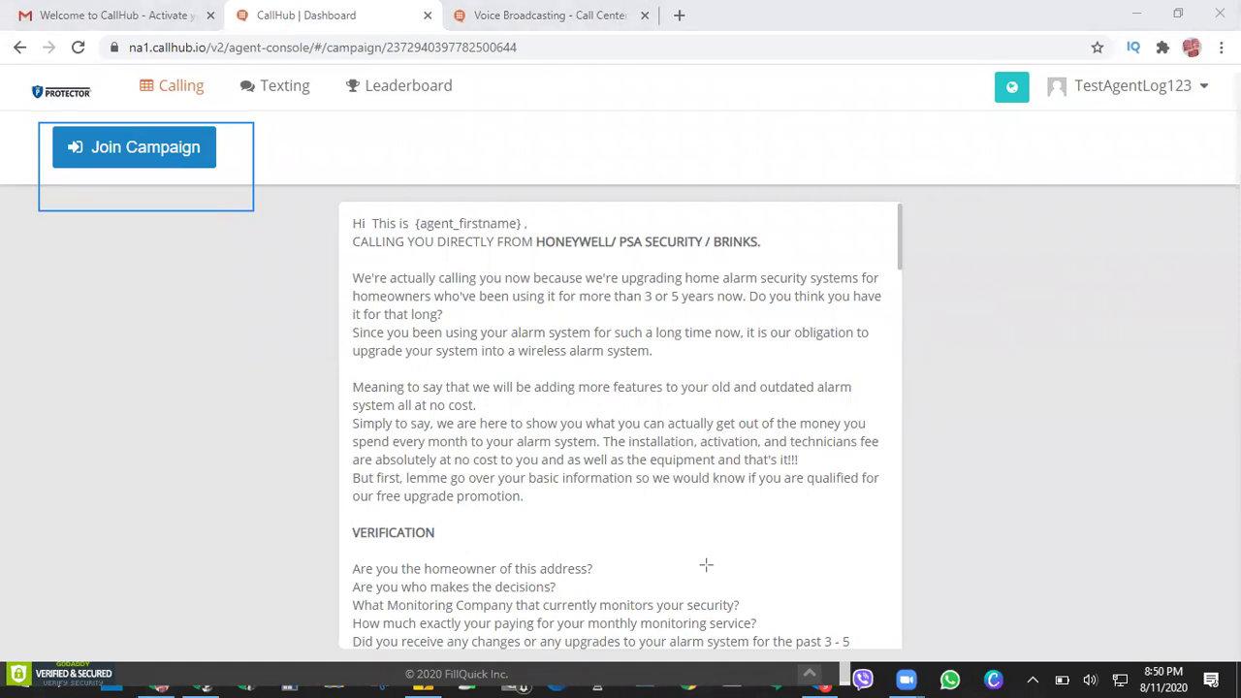
{"action": "key", "text": "Escape"}
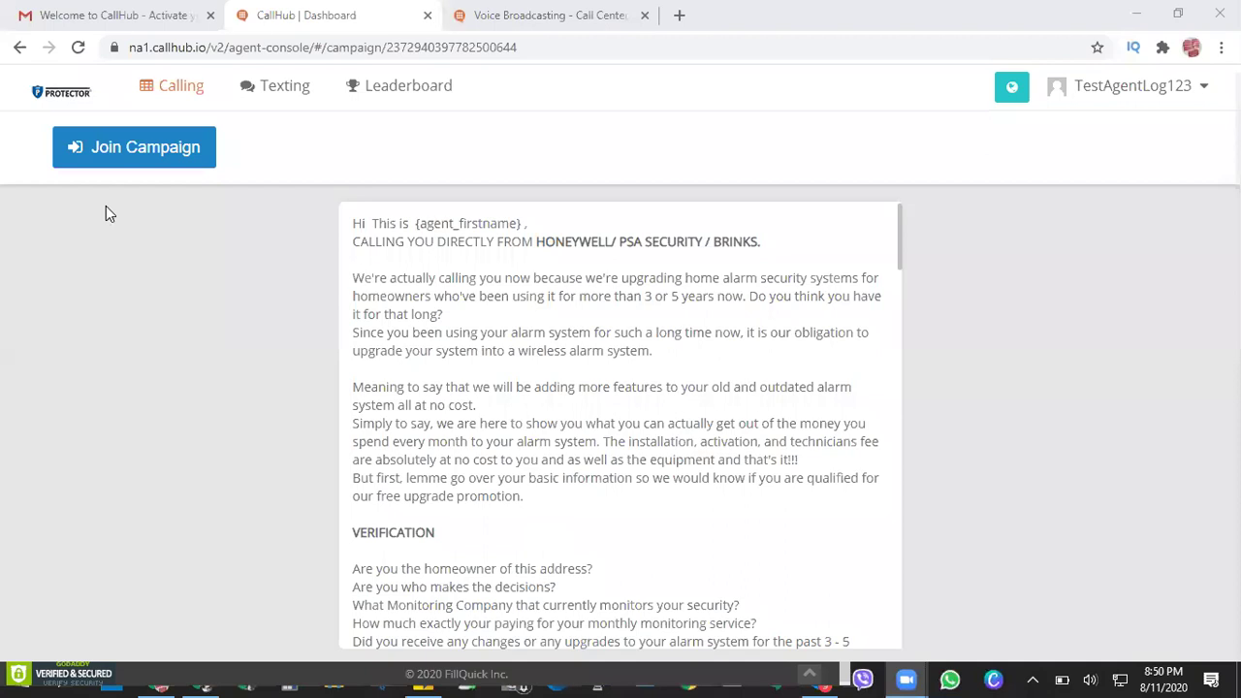
{"action": "left_click", "coordinate": [153, 163]}
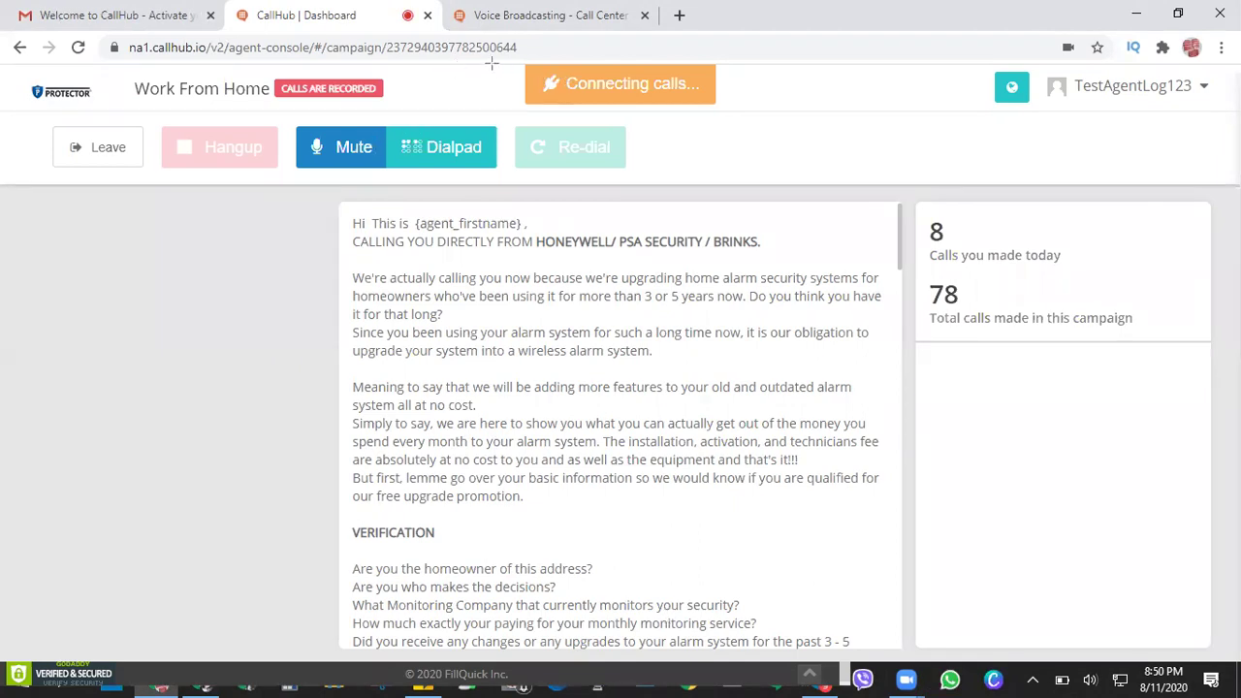
{"action": "key", "text": "Print"}
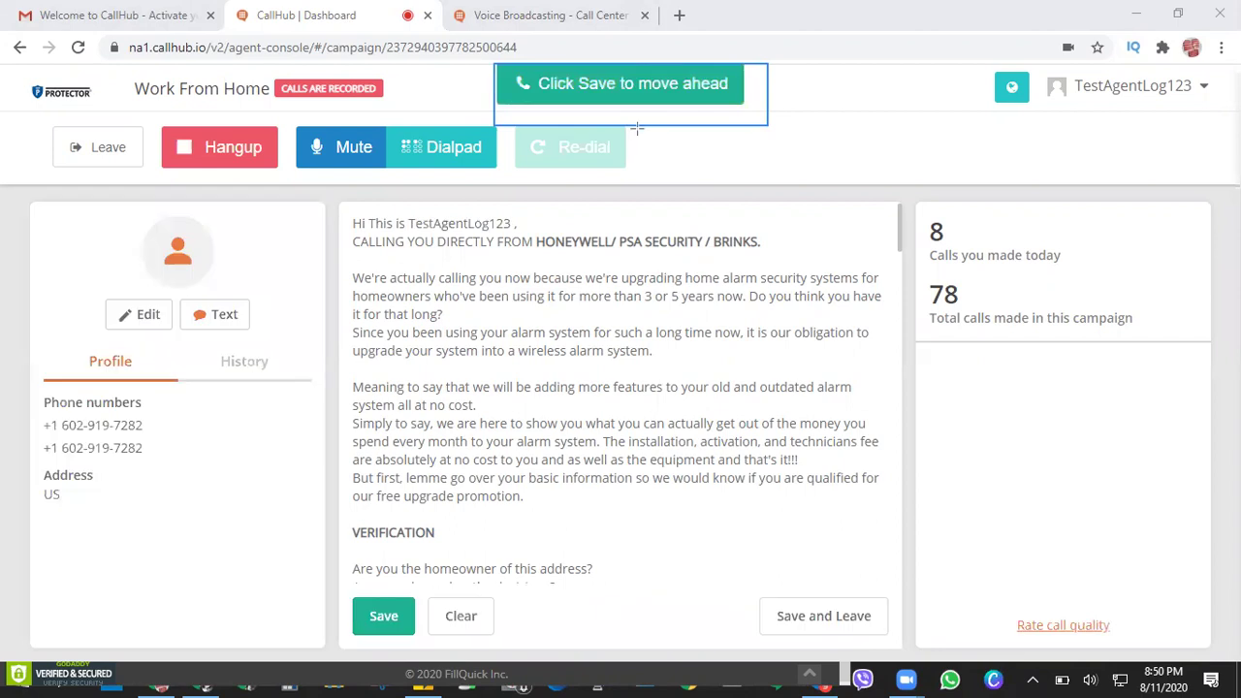
{"action": "left_click", "coordinate": [232, 164]}
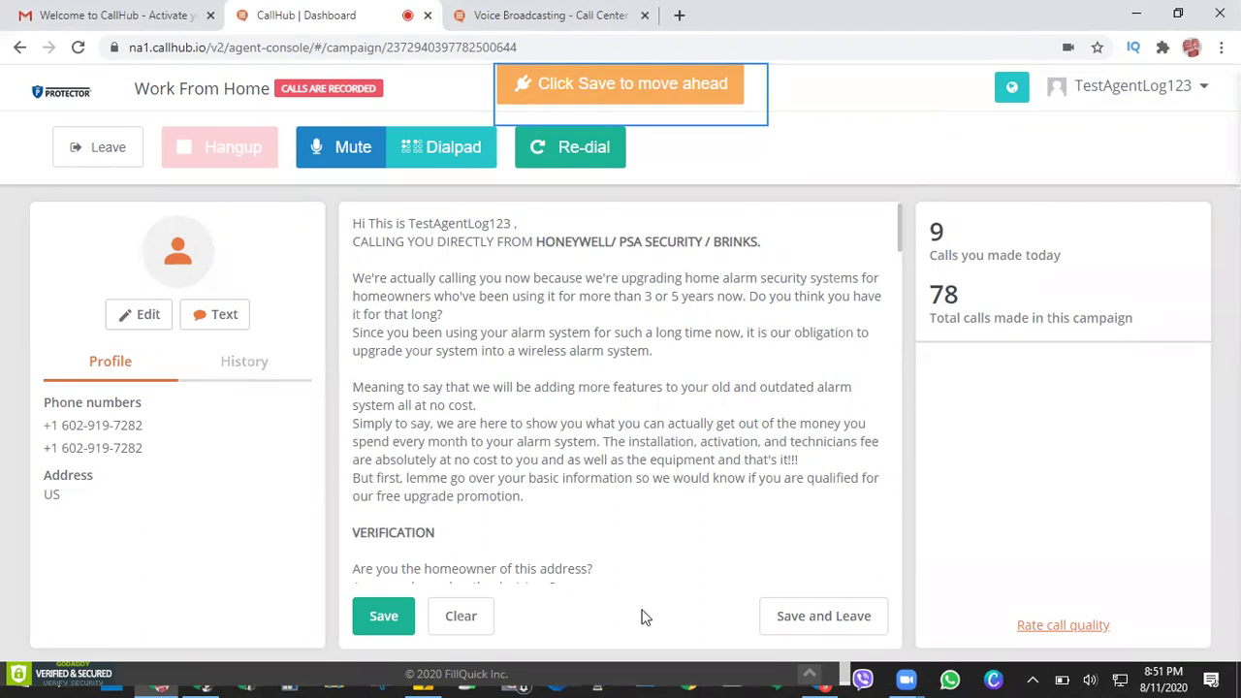
{"action": "mouse_move", "coordinate": [27, 124]}
{"action": "left_mouse_down"}
{"action": "mouse_move", "coordinate": [103, 119]}
{"action": "mouse_move", "coordinate": [700, 186]}
{"action": "mouse_move", "coordinate": [758, 260]}
{"action": "left_mouse_up"}
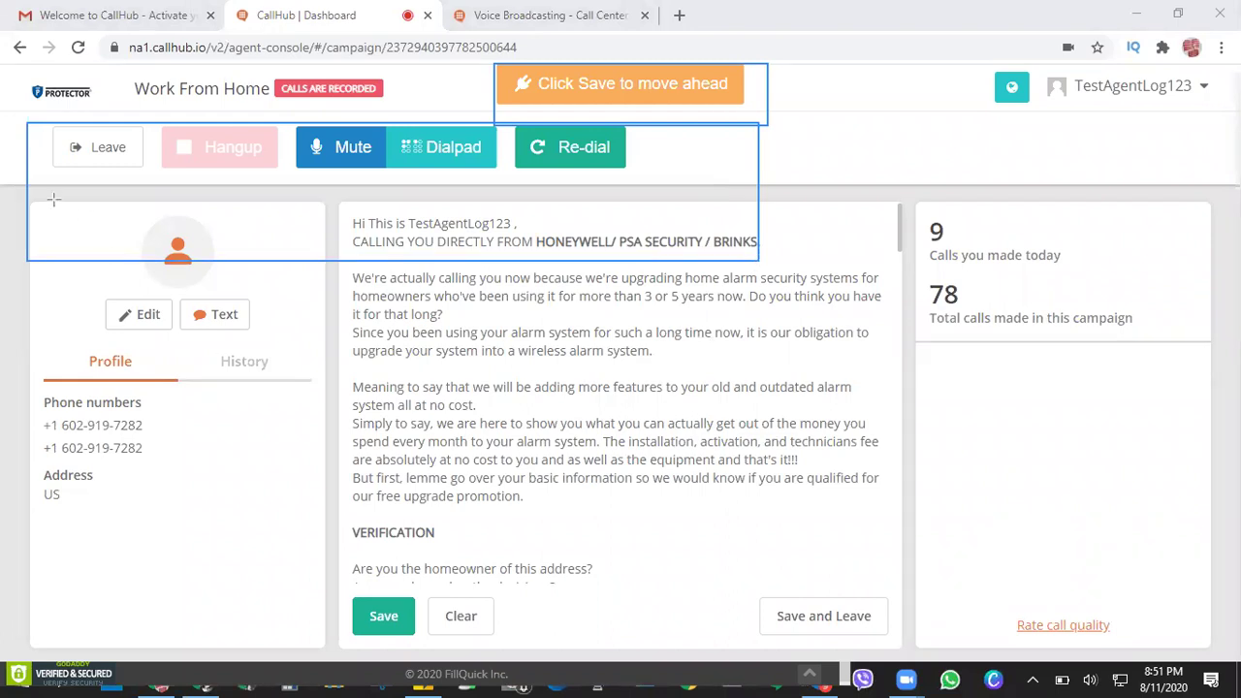
{"action": "left_click_drag", "start_coordinate": [54, 124], "coordinate": [163, 179]}
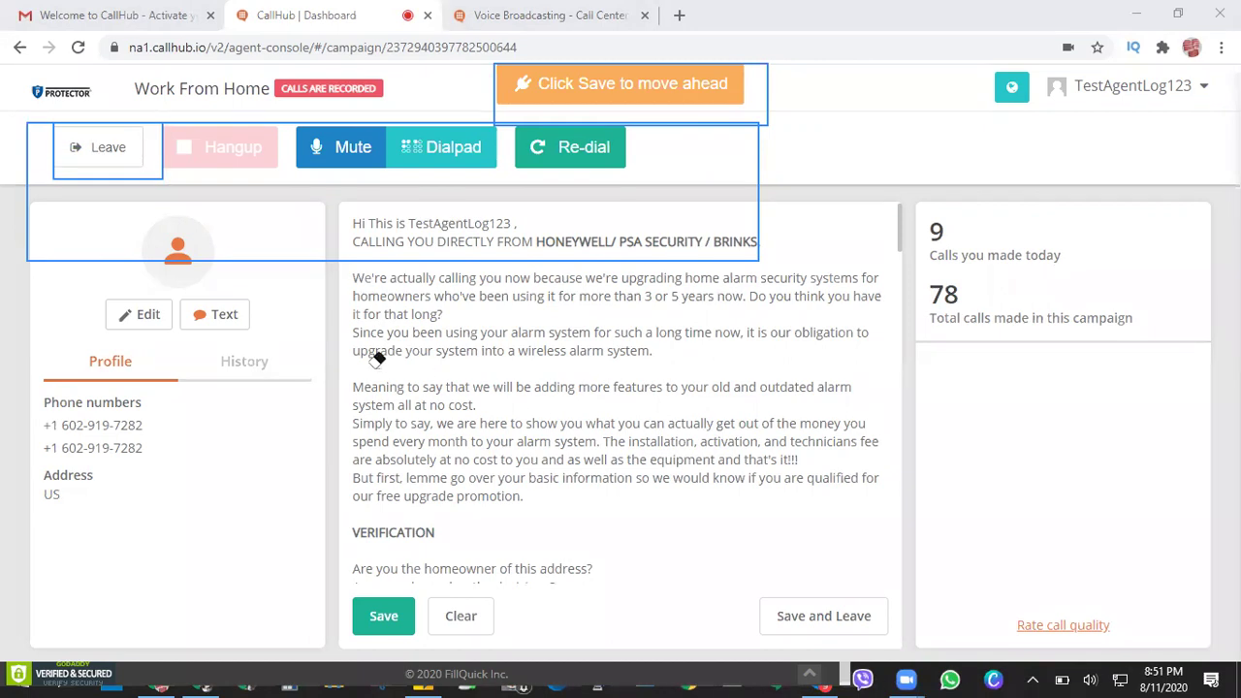
{"action": "left_click", "coordinate": [32, 149]}
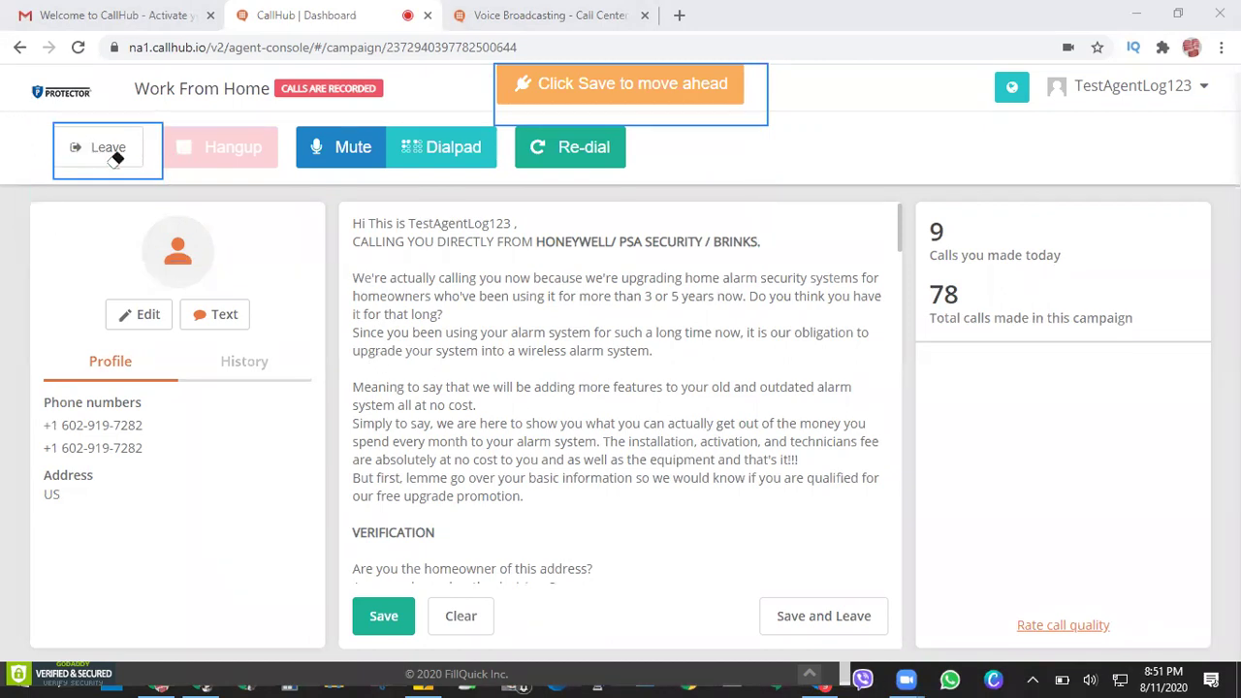
{"action": "left_click", "coordinate": [164, 150]}
{"action": "left_click", "coordinate": [516, 124]}
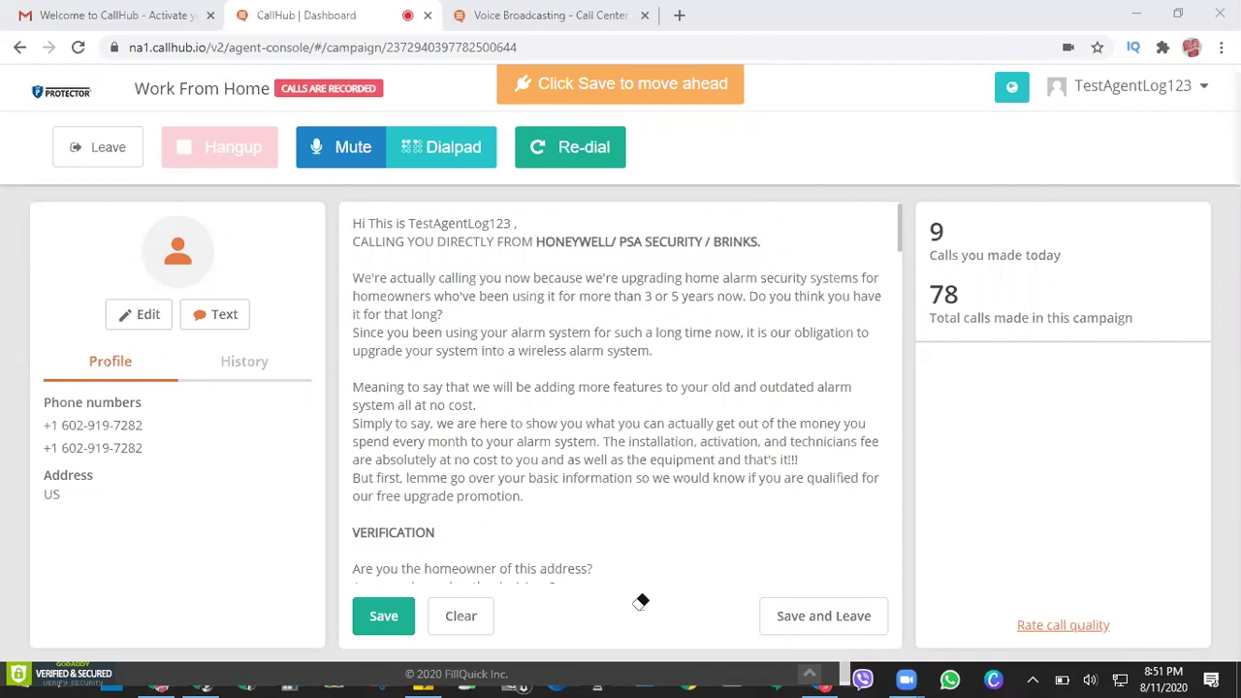
{"action": "left_click_drag", "start_coordinate": [32, 125], "coordinate": [156, 184]}
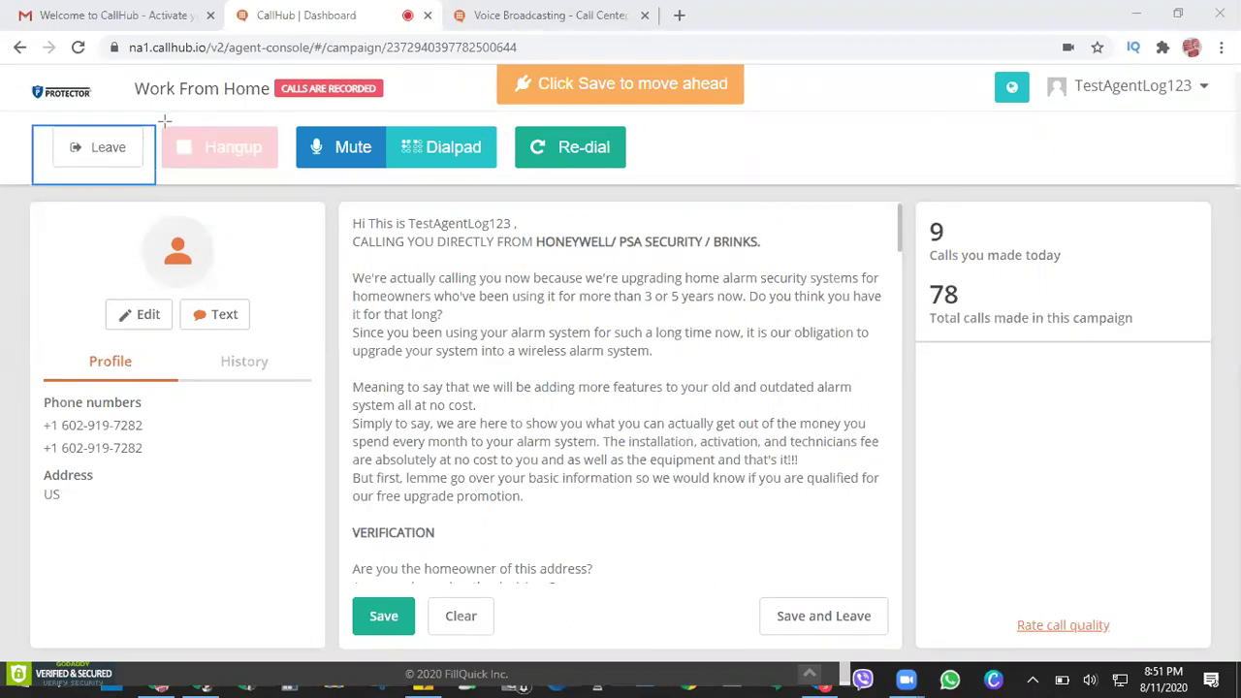
{"action": "left_click_drag", "start_coordinate": [164, 118], "coordinate": [289, 178]}
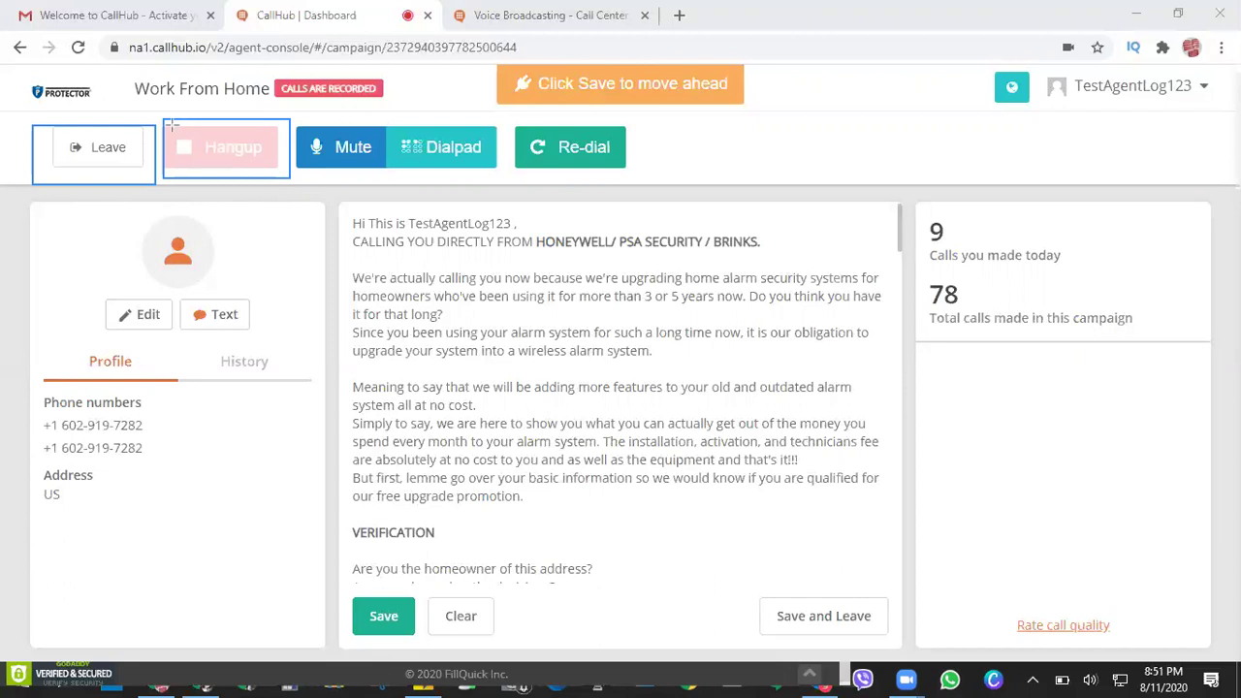
{"action": "left_click_drag", "start_coordinate": [160, 120], "coordinate": [282, 185]}
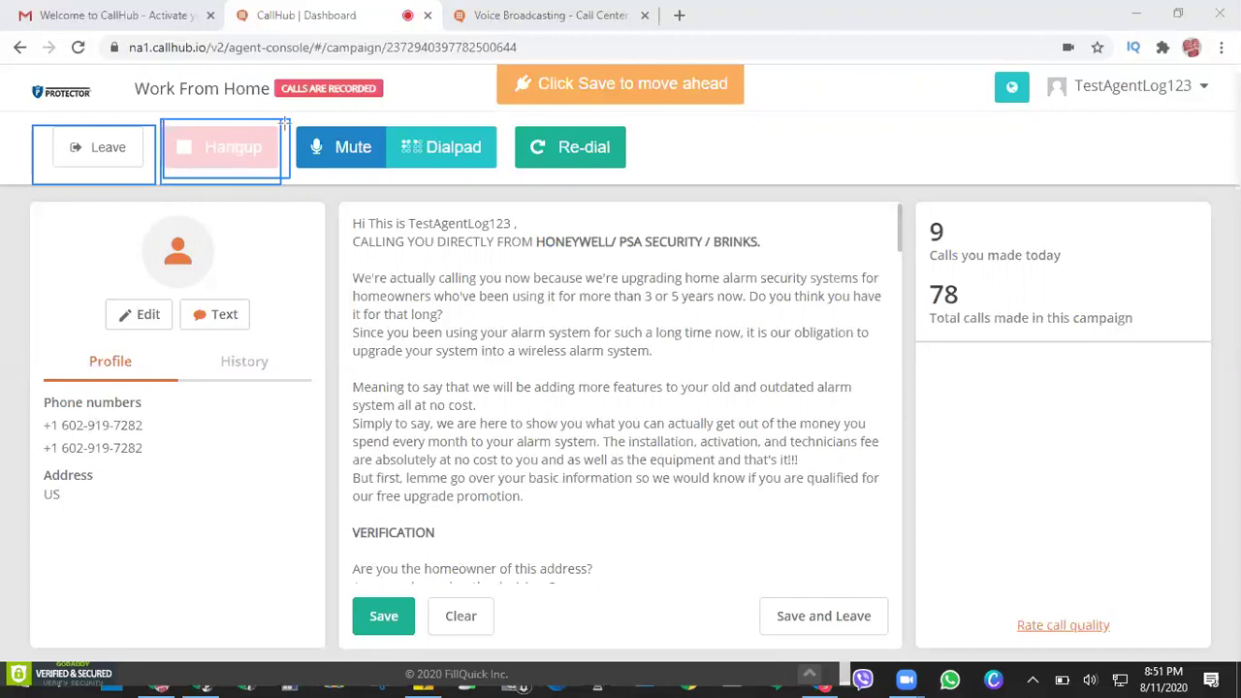
{"action": "left_click_drag", "start_coordinate": [283, 123], "coordinate": [385, 179]}
{"action": "left_click_drag", "start_coordinate": [394, 123], "coordinate": [517, 184]}
{"action": "left_click_drag", "start_coordinate": [493, 119], "coordinate": [696, 219]}
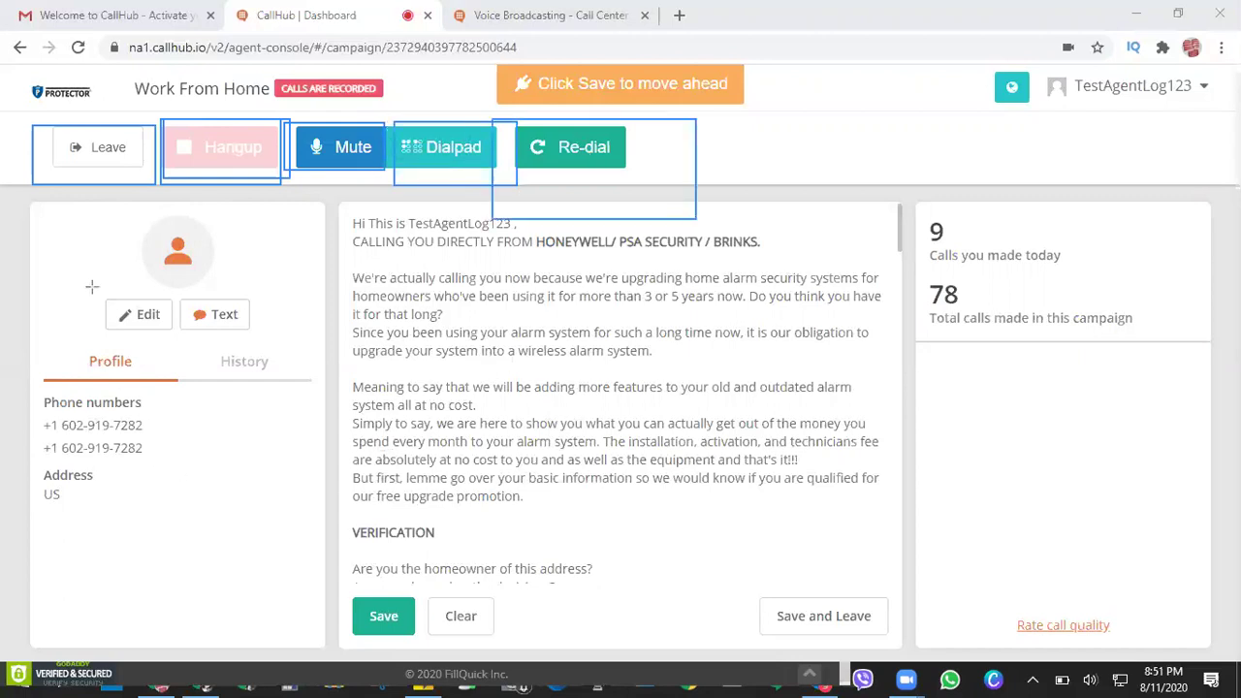
{"action": "mouse_move", "coordinate": [19, 198]}
{"action": "left_mouse_down"}
{"action": "mouse_move", "coordinate": [156, 305]}
{"action": "mouse_move", "coordinate": [254, 465]}
{"action": "mouse_move", "coordinate": [321, 613]}
{"action": "left_mouse_up"}
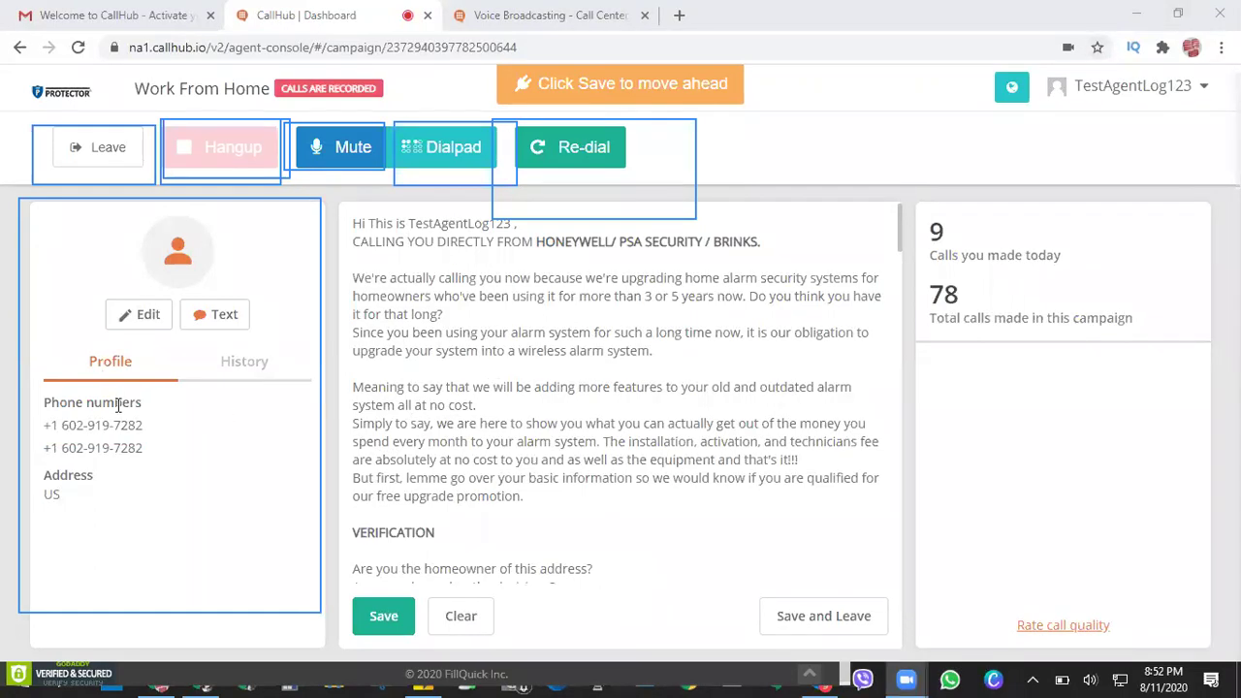
- Open the contact's profile for editing, review its fields from First Name through Home_Owner_, and save without new details
{"action": "left_click", "coordinate": [136, 316]}
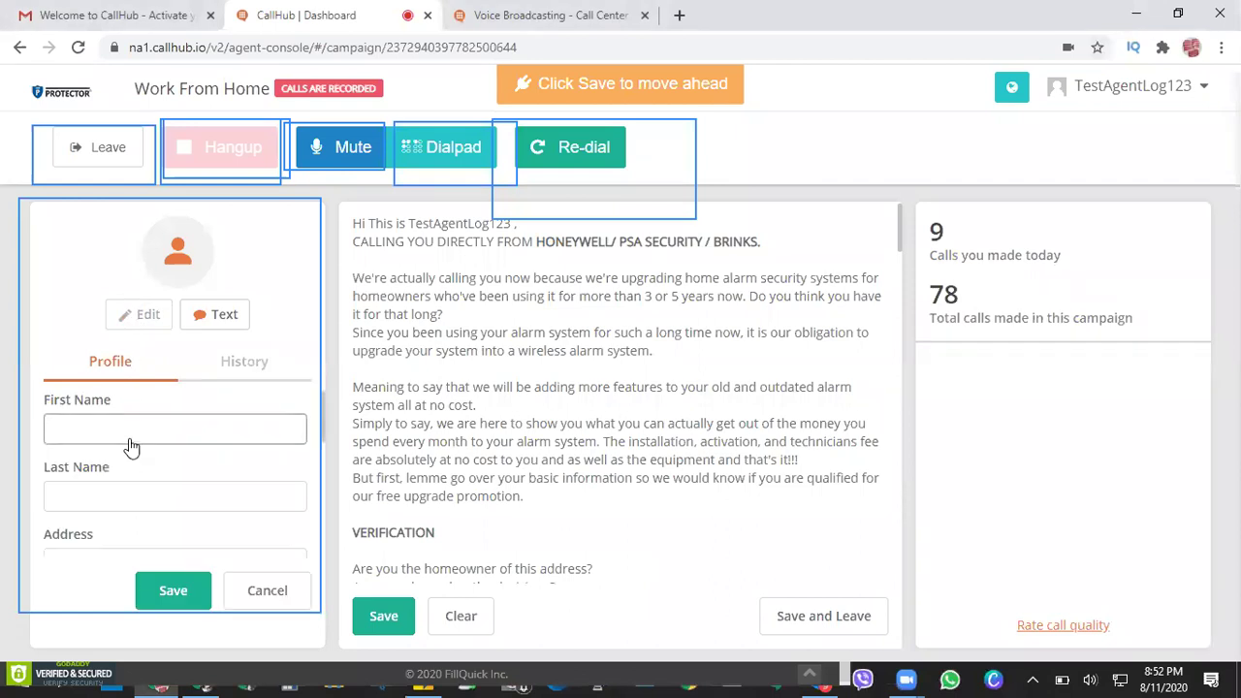
{"action": "left_click", "coordinate": [130, 442]}
{"action": "type", "text": "s"}
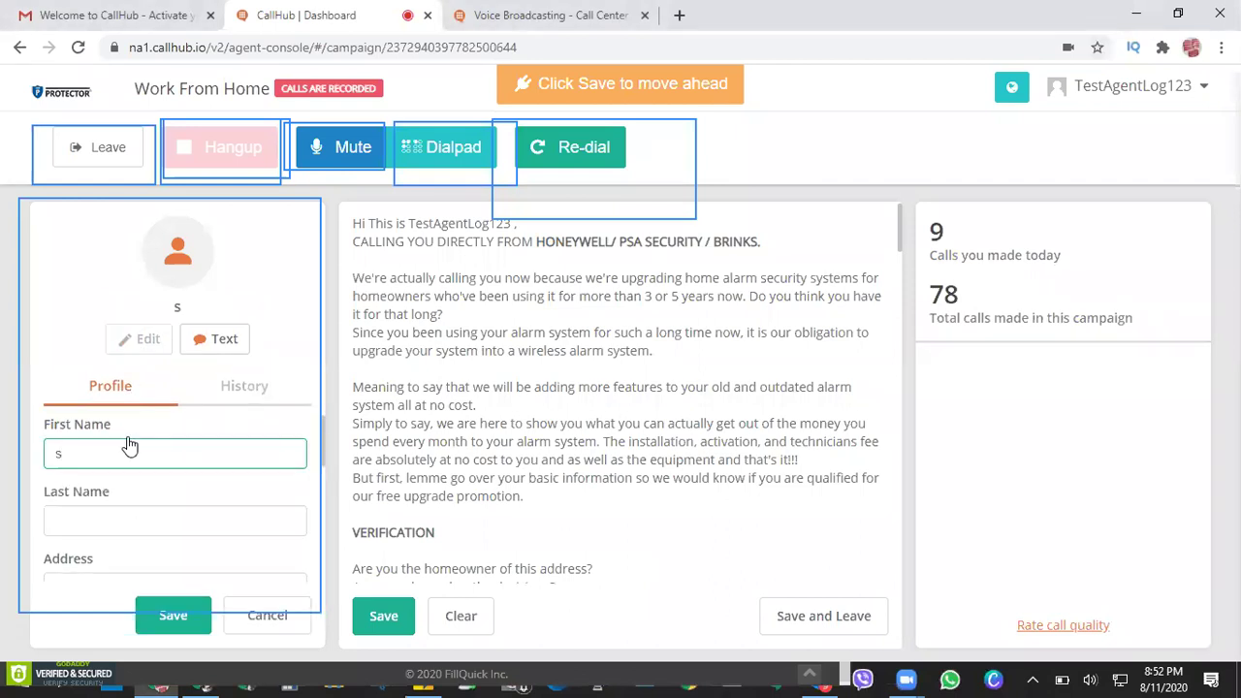
{"action": "key", "text": "BackSpace"}
{"action": "scroll", "coordinate": [131, 441], "scroll_direction": "down", "scroll_amount": 5}
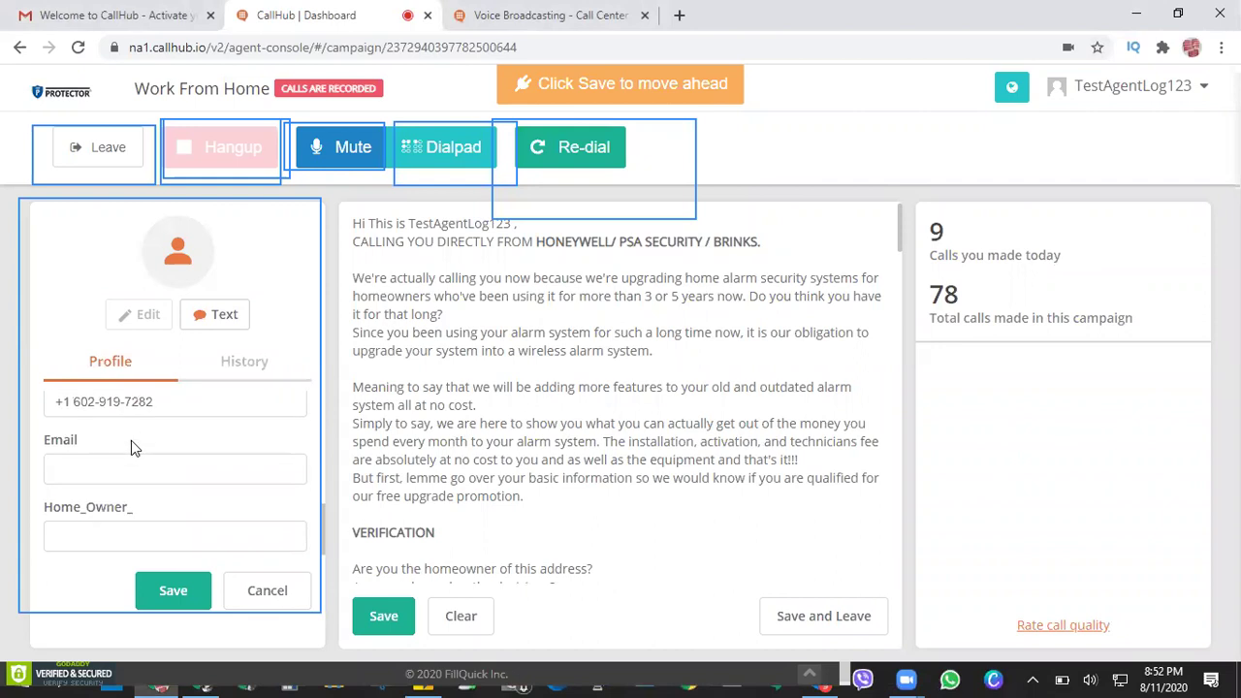
{"action": "scroll", "coordinate": [131, 441], "scroll_direction": "up", "scroll_amount": 3}
{"action": "scroll", "coordinate": [131, 438], "scroll_direction": "down", "scroll_amount": 3}
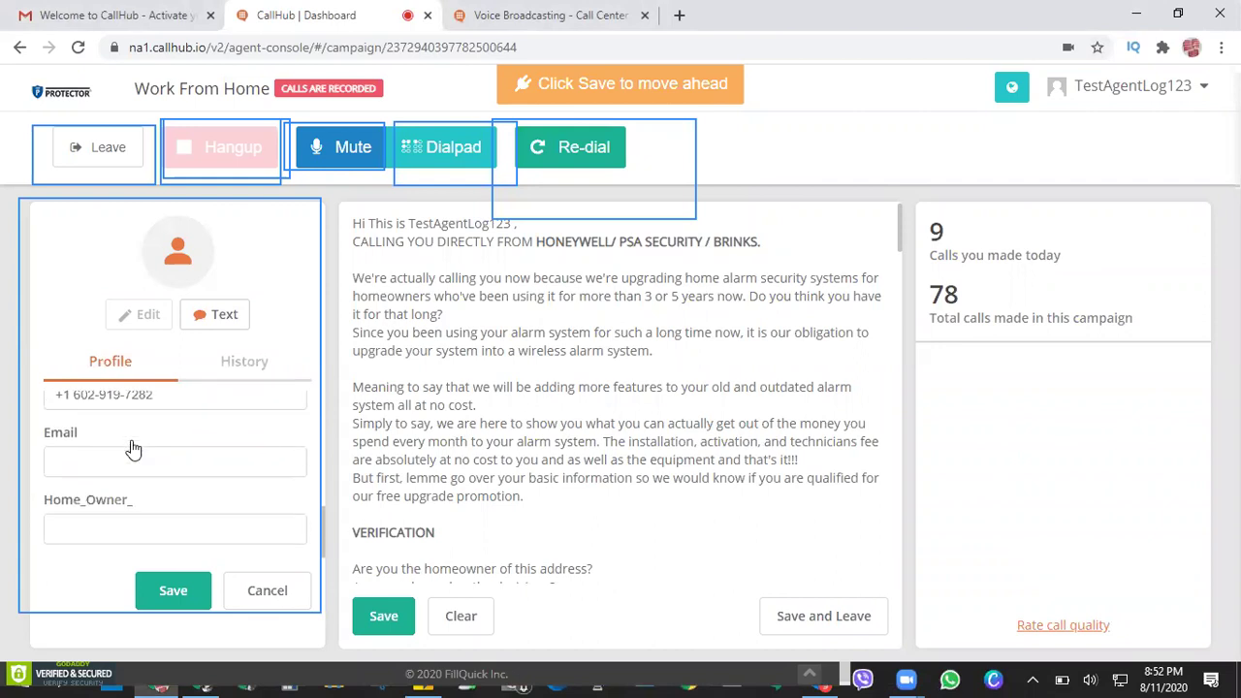
{"action": "scroll", "coordinate": [131, 456], "scroll_direction": "up", "scroll_amount": 3}
{"action": "scroll", "coordinate": [130, 464], "scroll_direction": "down", "scroll_amount": 1}
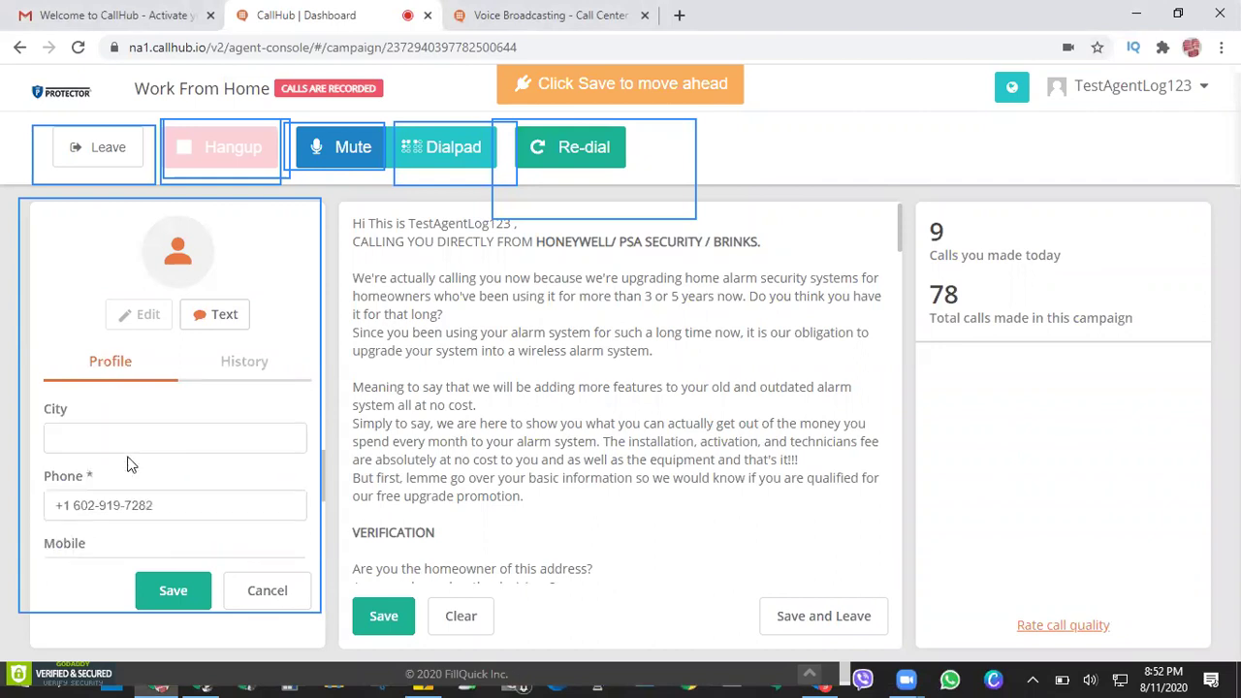
{"action": "scroll", "coordinate": [131, 466], "scroll_direction": "down", "scroll_amount": 1}
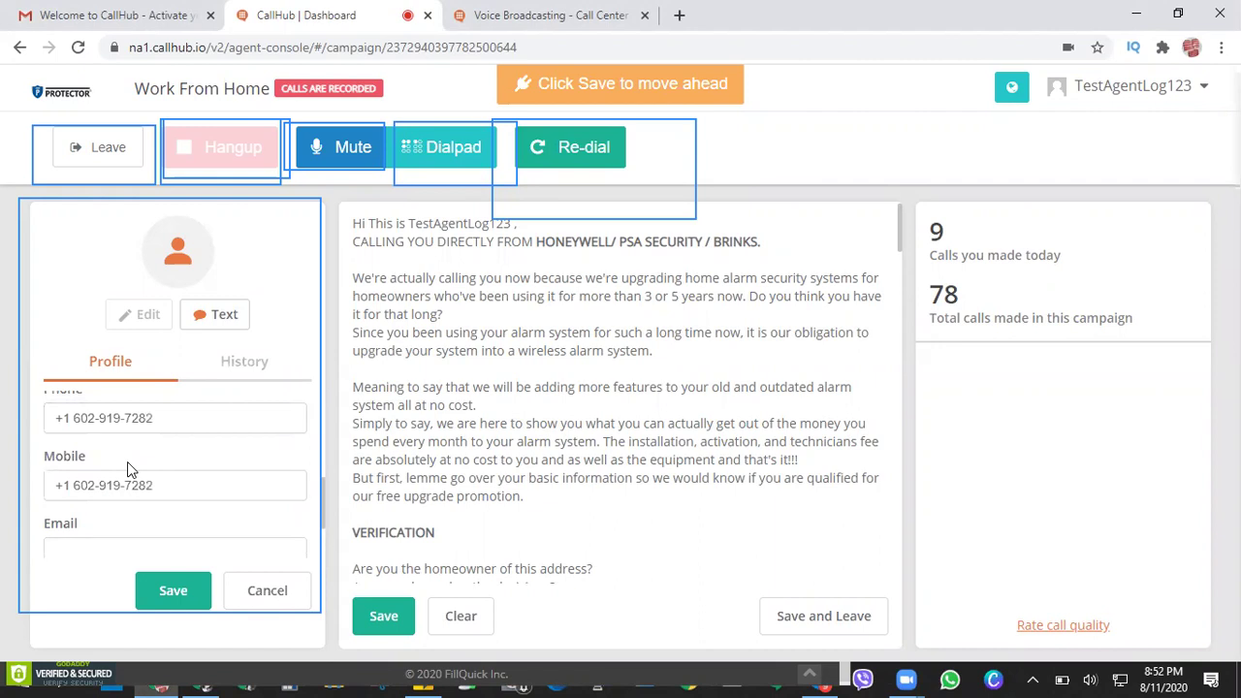
{"action": "left_click", "coordinate": [173, 591]}
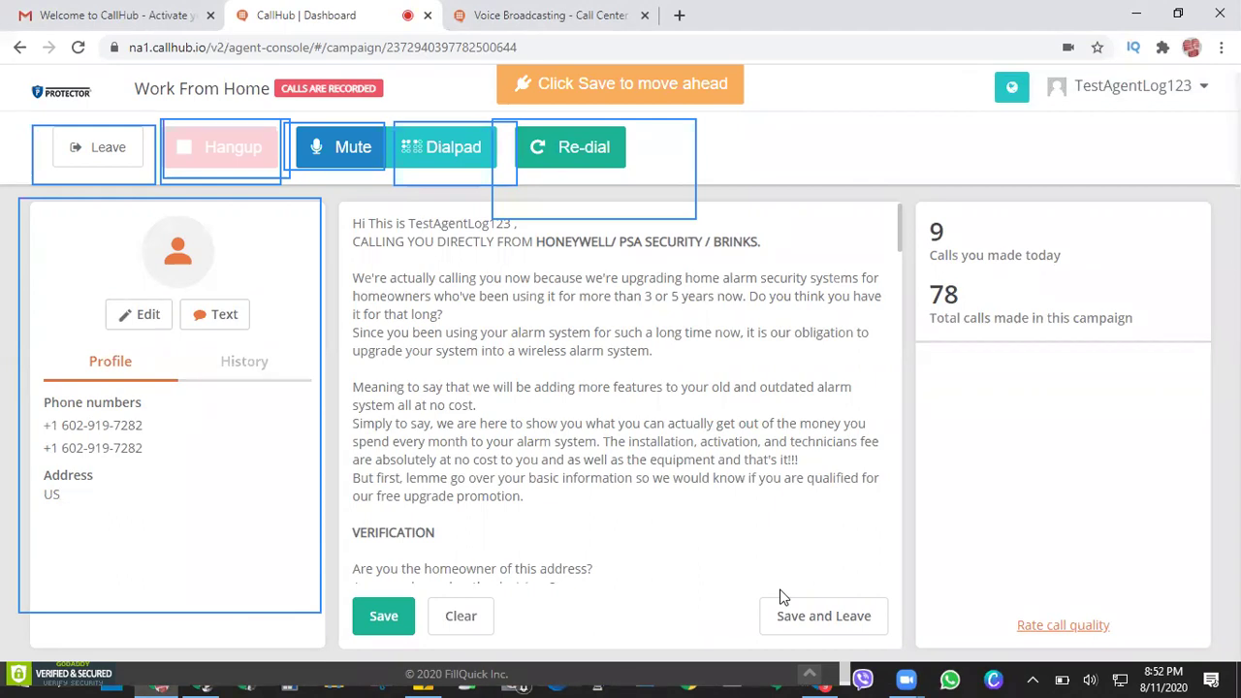
- Open the contact's text message templates, view the form for adding a template and cancel it
{"action": "left_click_drag", "start_coordinate": [190, 347], "coordinate": [302, 402]}
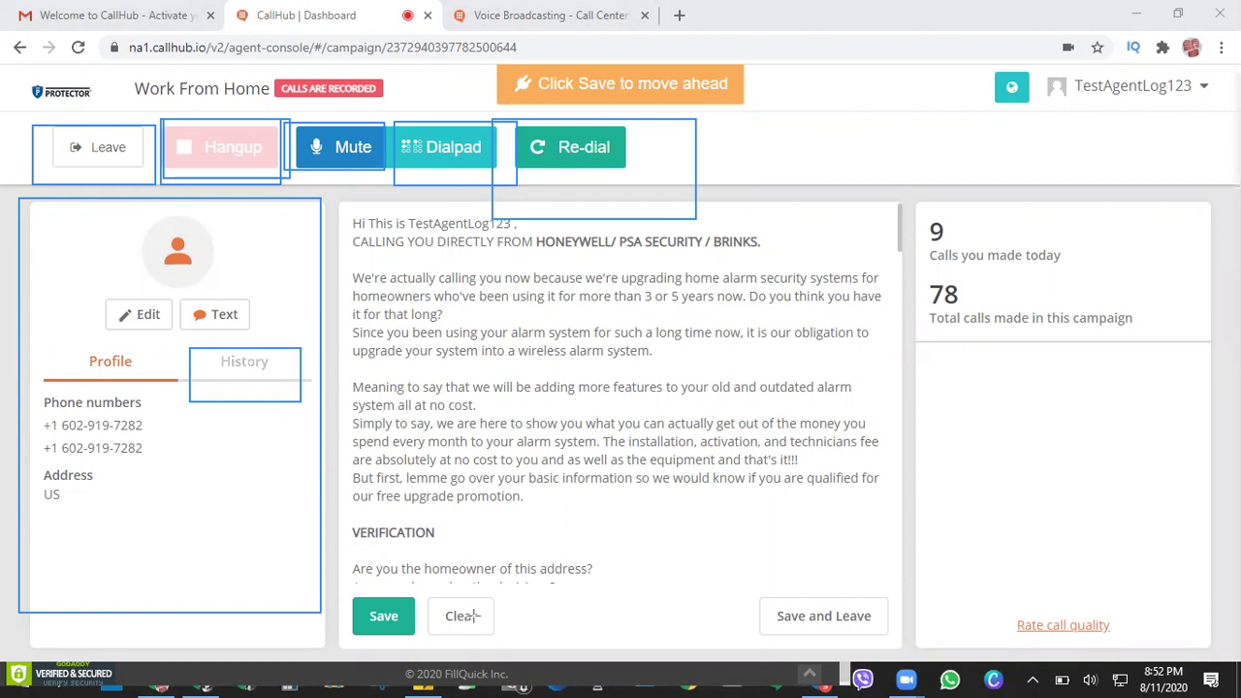
{"action": "left_click", "coordinate": [222, 317]}
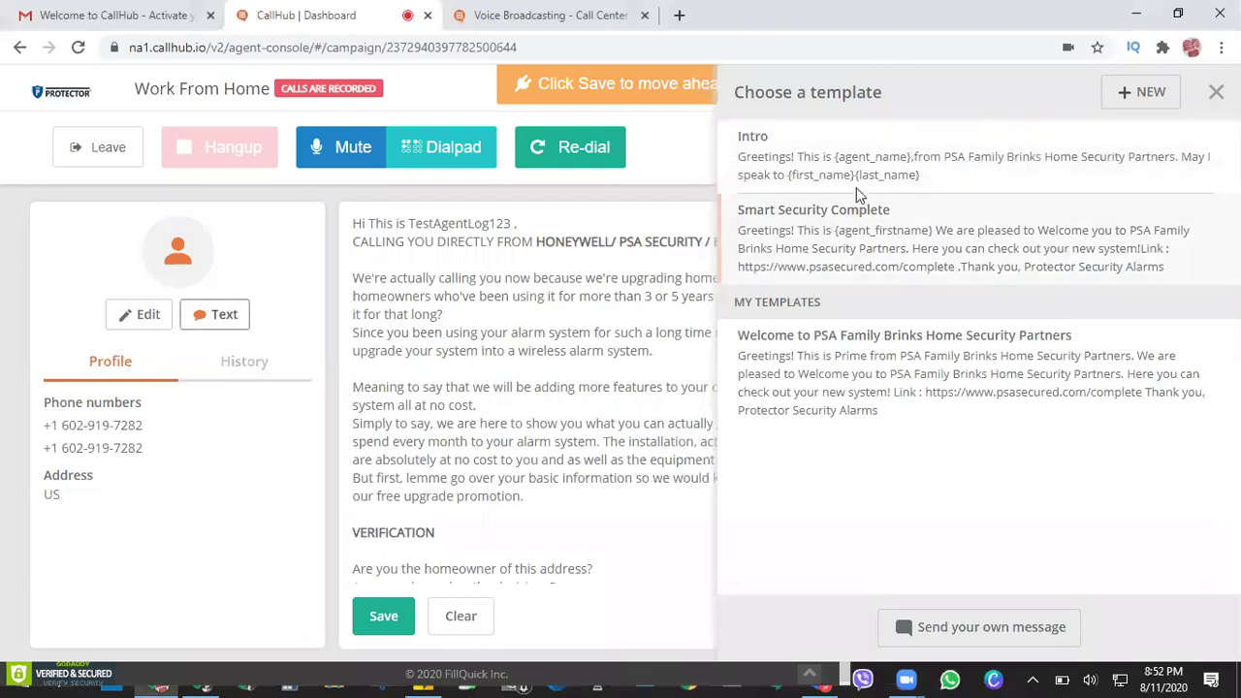
{"action": "left_click", "coordinate": [1154, 94]}
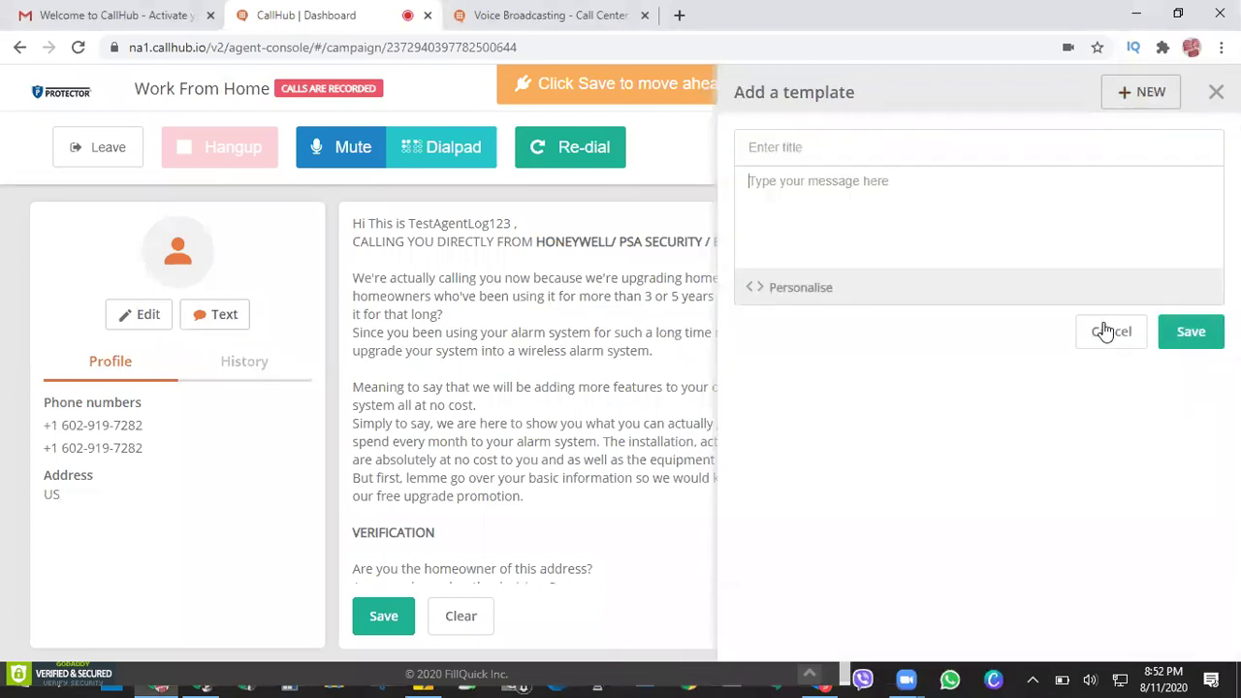
{"action": "left_click", "coordinate": [1136, 338]}
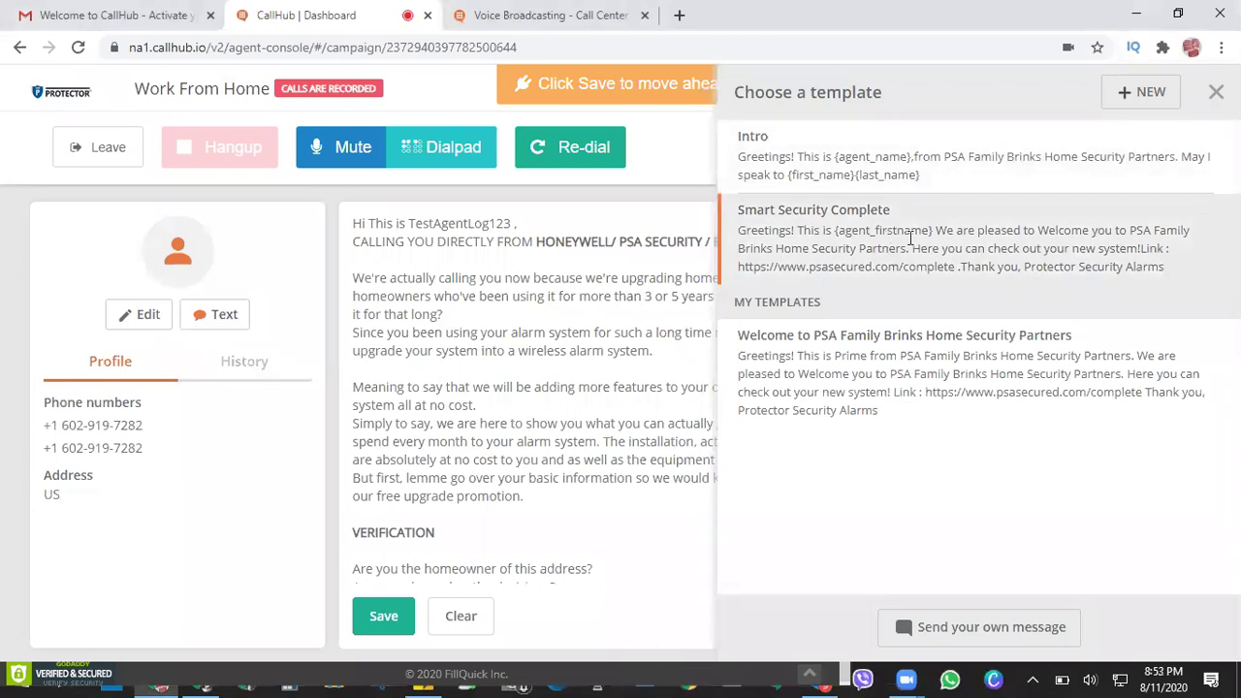
- Choose the Smart Security Complete template, open the recipient's phone number for editing and save it unchanged
{"action": "left_click", "coordinate": [912, 237]}
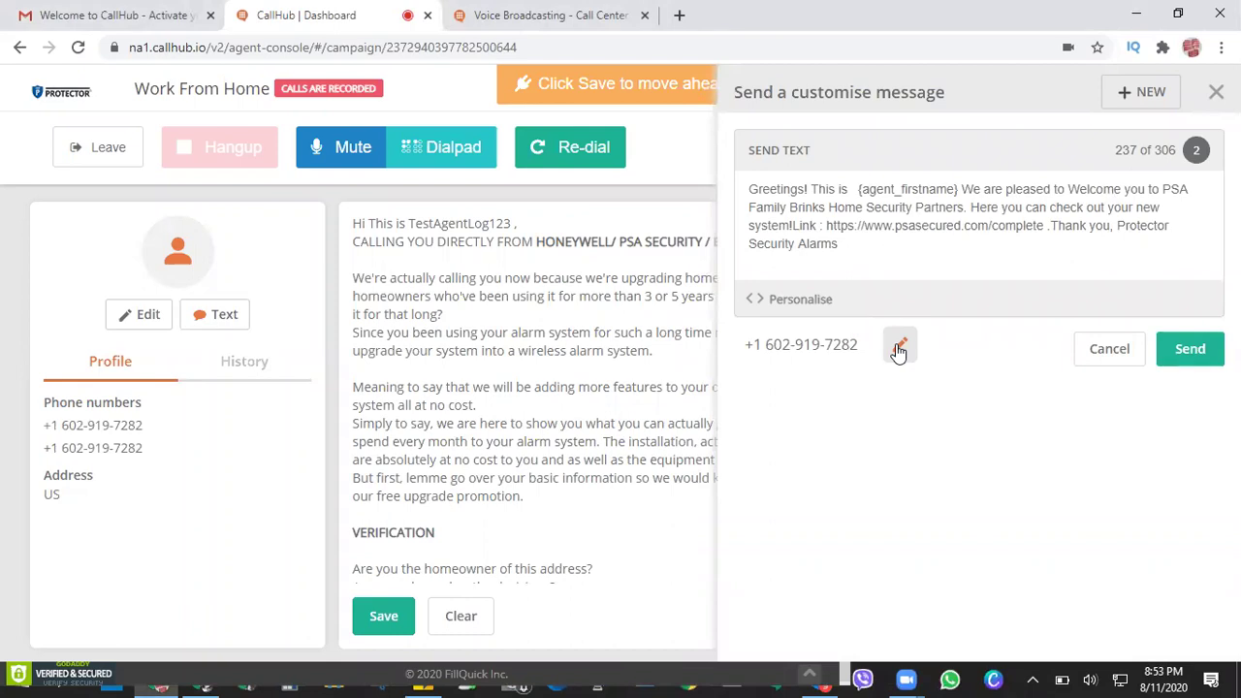
{"action": "left_click", "coordinate": [899, 350]}
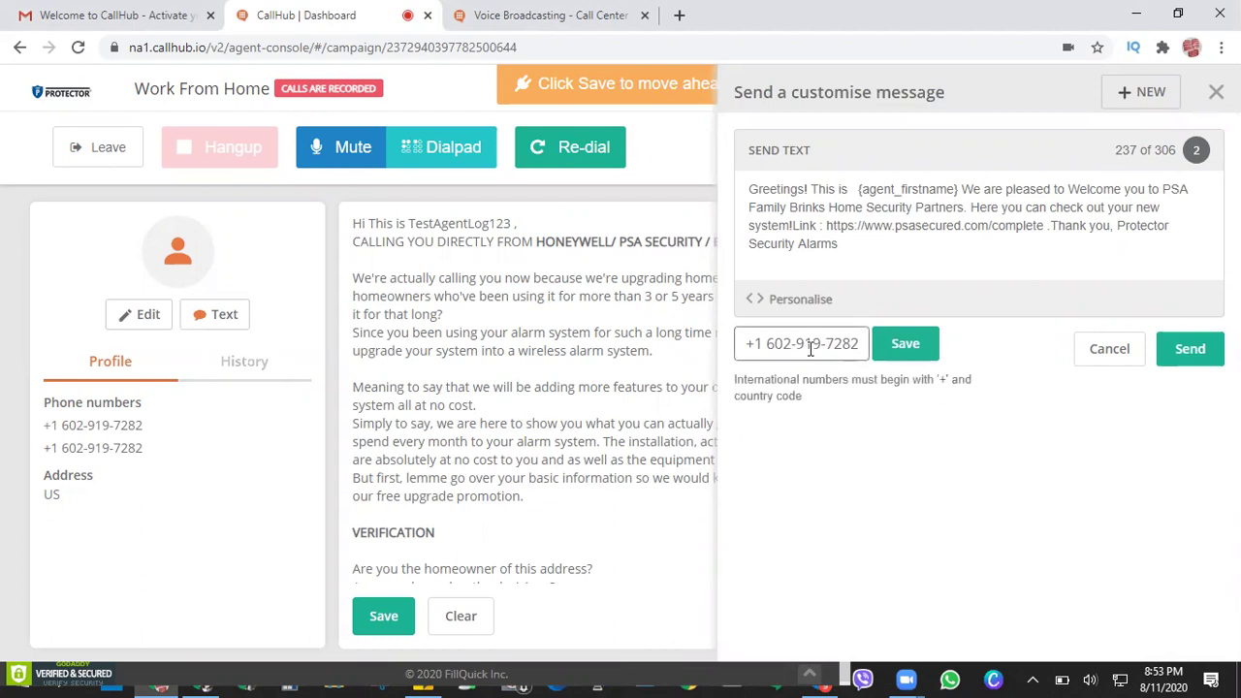
{"action": "left_click", "coordinate": [920, 346]}
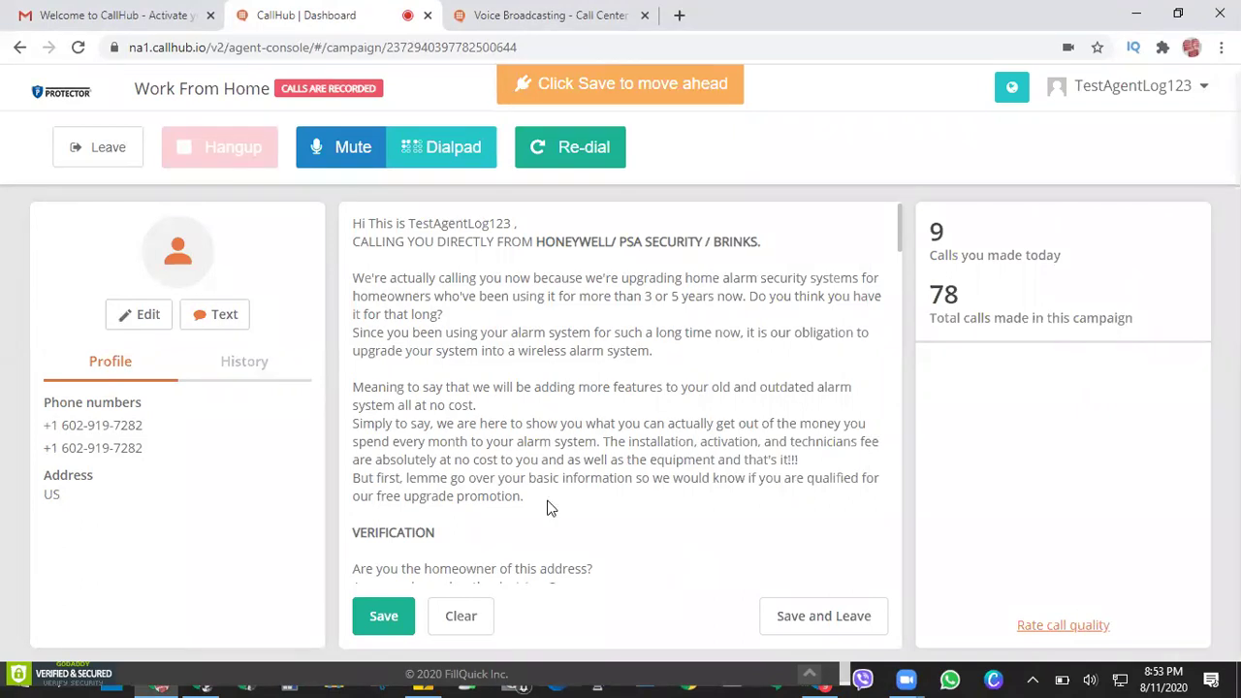
{"action": "mouse_move", "coordinate": [338, 194]}
{"action": "left_mouse_down"}
{"action": "mouse_move", "coordinate": [758, 408]}
{"action": "mouse_move", "coordinate": [894, 557]}
{"action": "mouse_move", "coordinate": [914, 616]}
{"action": "left_mouse_up"}
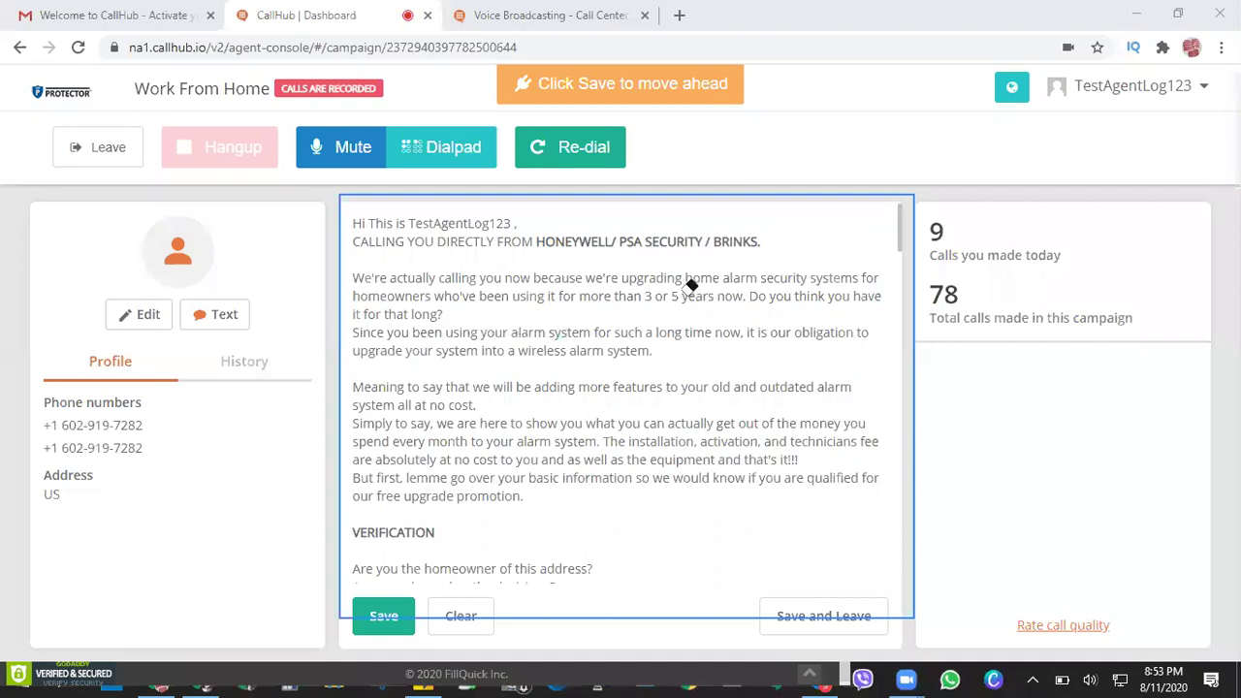
- Read the introduction of the call script, including the company names and the free alarm system upgrade offer
{"action": "left_click", "coordinate": [428, 606]}
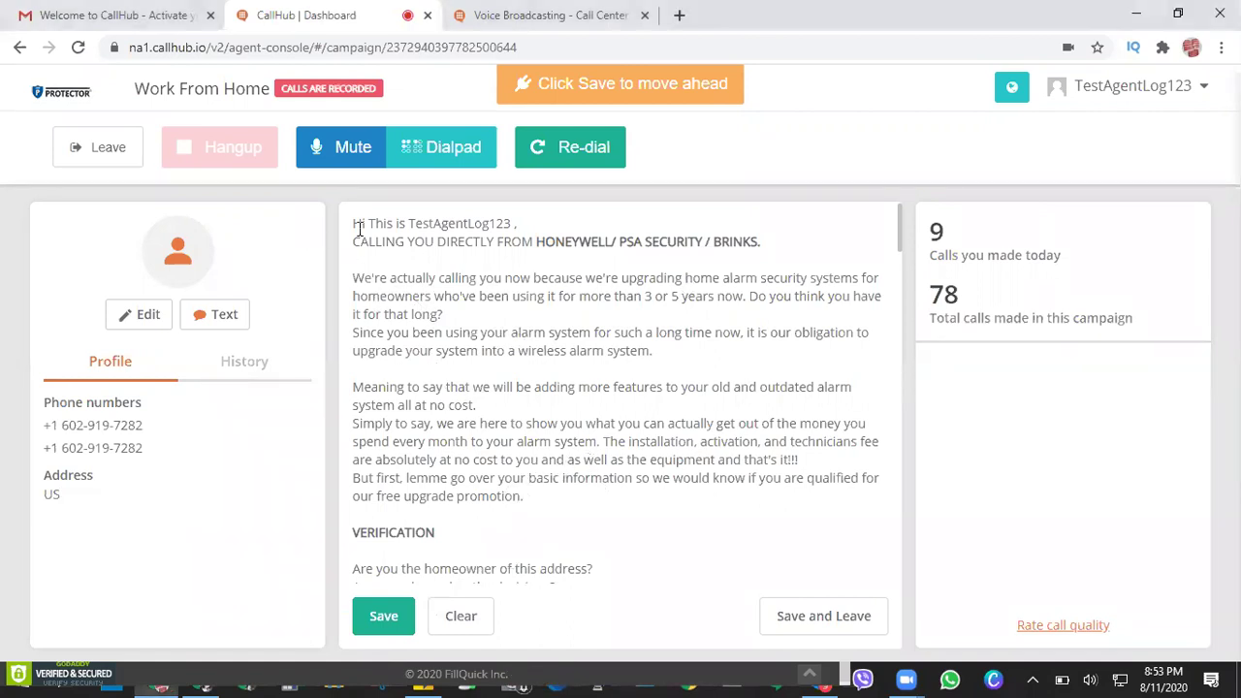
{"action": "left_click_drag", "start_coordinate": [351, 222], "coordinate": [836, 500]}
{"action": "left_click", "coordinate": [585, 240]}
{"action": "left_click_drag", "start_coordinate": [539, 242], "coordinate": [767, 244]}
{"action": "left_click", "coordinate": [489, 427]}
{"action": "scroll", "coordinate": [489, 428], "scroll_direction": "down", "scroll_amount": 3}
{"action": "scroll", "coordinate": [490, 428], "scroll_direction": "up", "scroll_amount": 3}
{"action": "scroll", "coordinate": [490, 425], "scroll_direction": "down", "scroll_amount": 2}
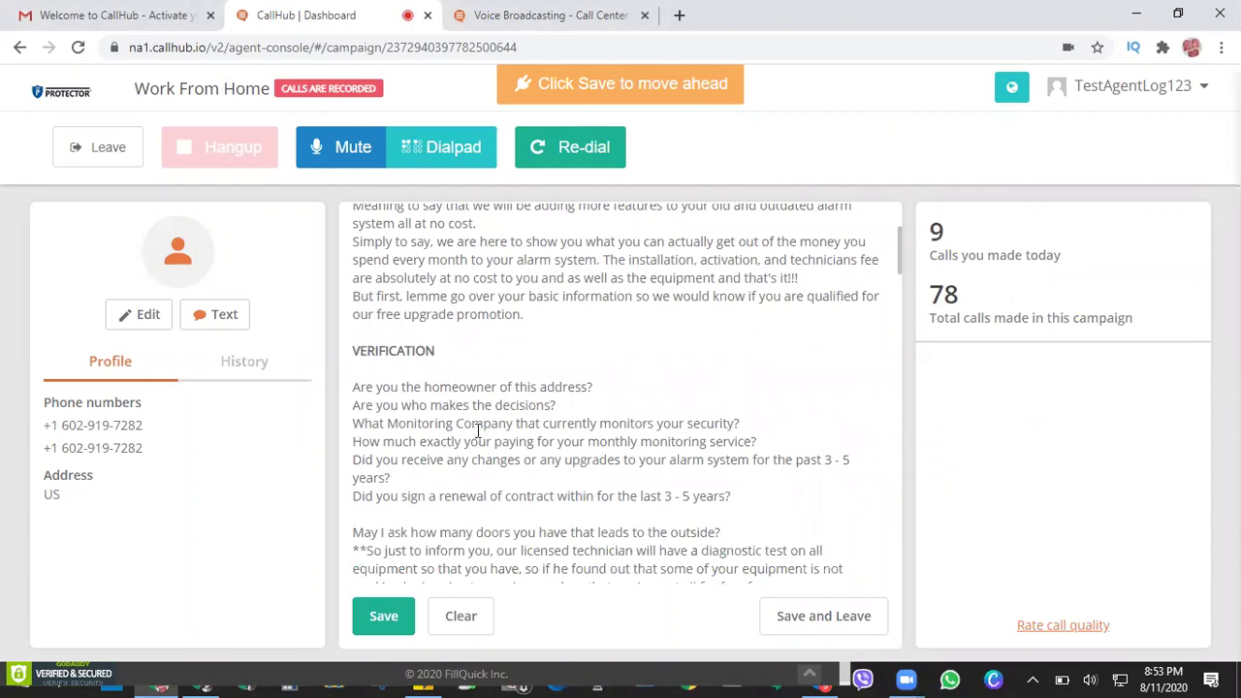
{"action": "scroll", "coordinate": [478, 431], "scroll_direction": "up", "scroll_amount": 2}
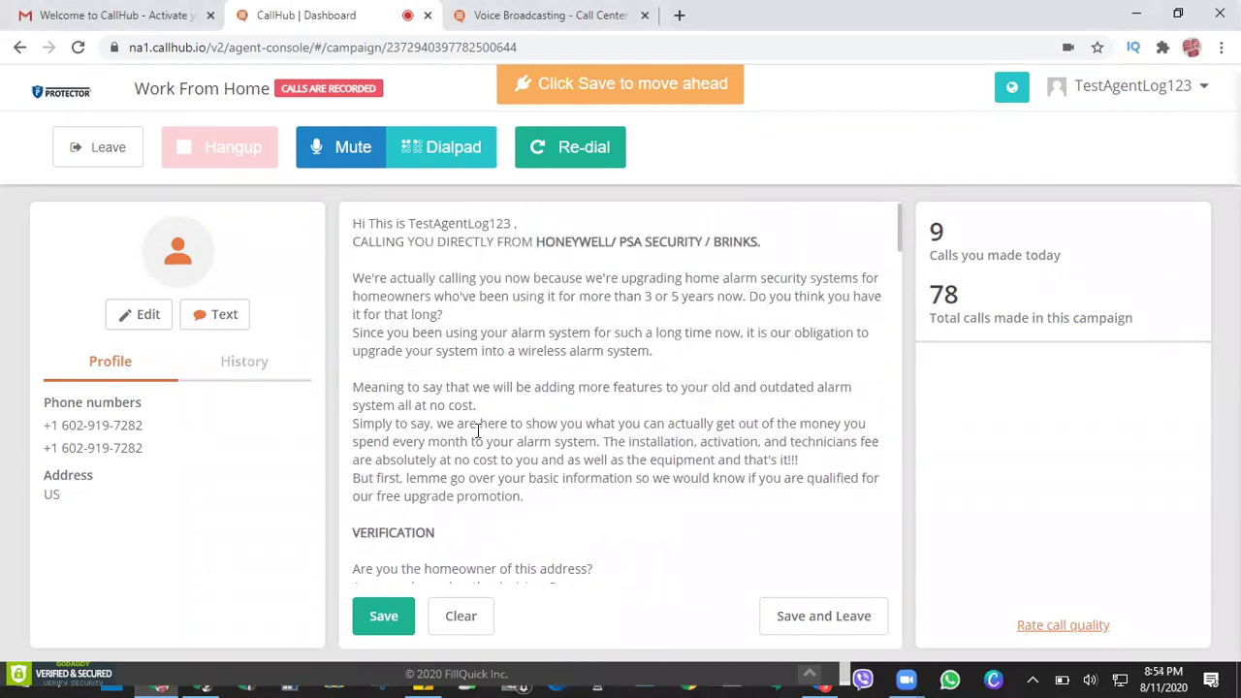
{"action": "scroll", "coordinate": [478, 430], "scroll_direction": "down", "scroll_amount": 3}
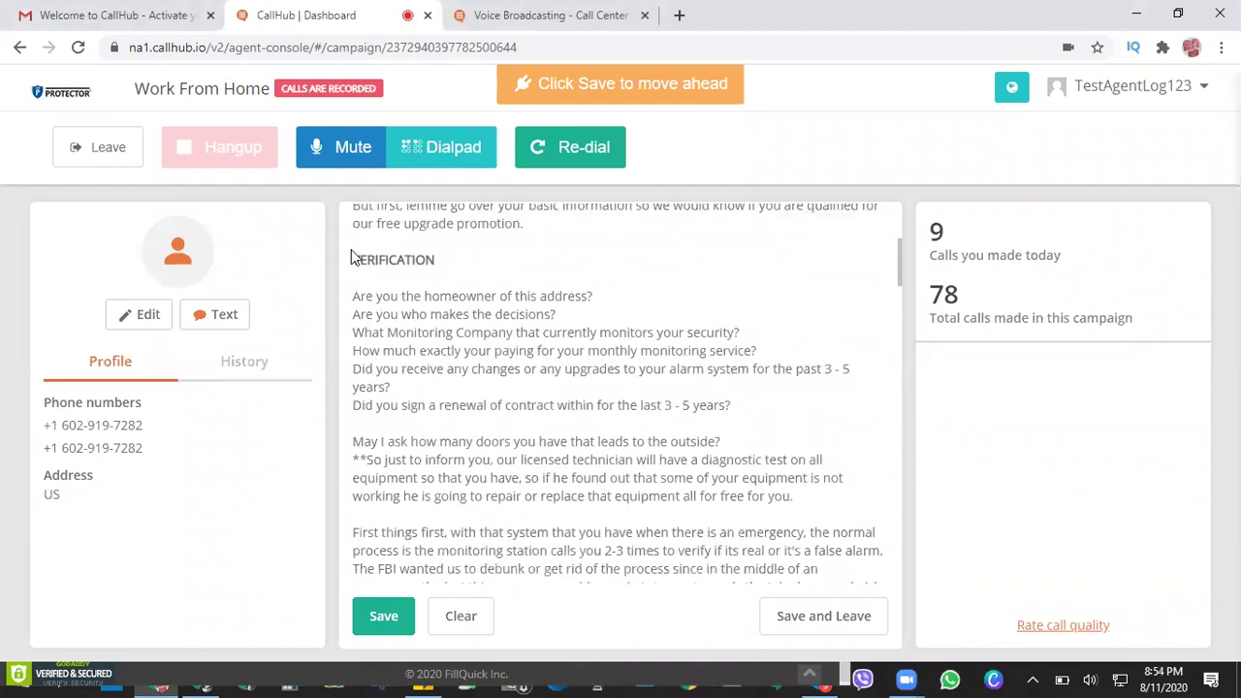
- Examine the script from the VERIFICATION questions through VERIFY THE CX INFO and down to the survey questions
{"action": "left_click_drag", "start_coordinate": [351, 257], "coordinate": [485, 296]}
{"action": "scroll", "coordinate": [485, 437], "scroll_direction": "down", "scroll_amount": 6}
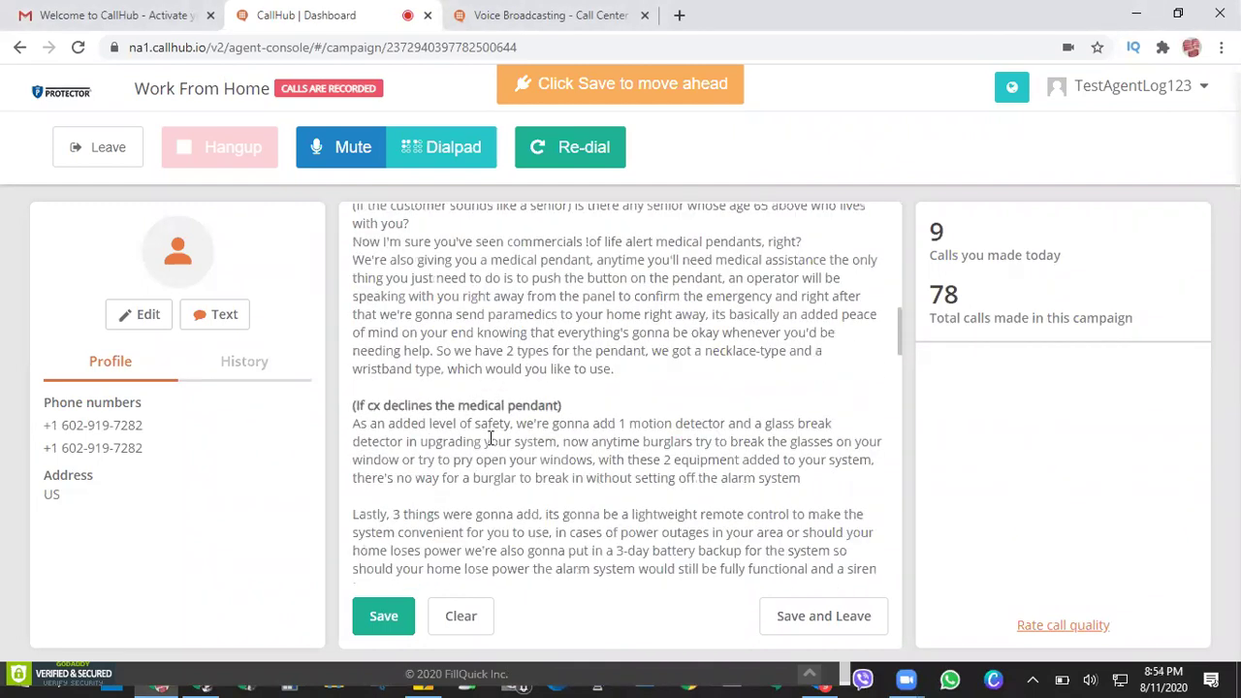
{"action": "scroll", "coordinate": [490, 438], "scroll_direction": "down", "scroll_amount": 1}
{"action": "left_click_drag", "start_coordinate": [357, 314], "coordinate": [607, 318]}
{"action": "scroll", "coordinate": [574, 480], "scroll_direction": "down", "scroll_amount": 6}
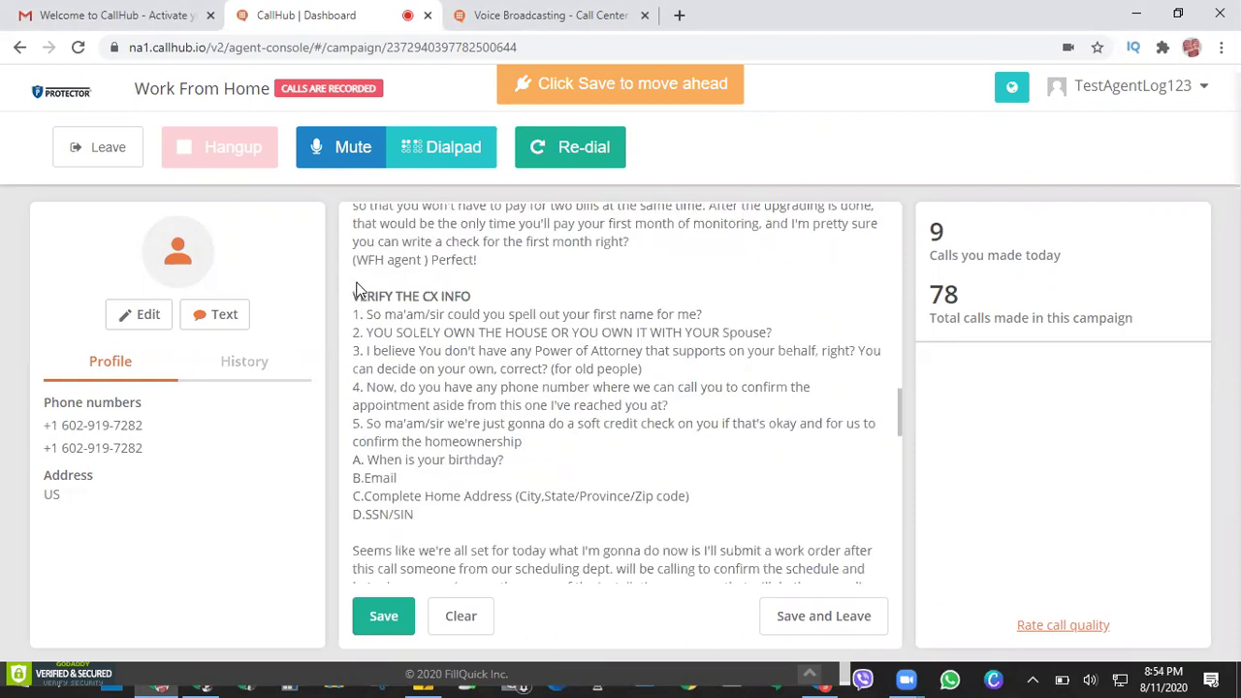
{"action": "left_click_drag", "start_coordinate": [354, 281], "coordinate": [508, 516]}
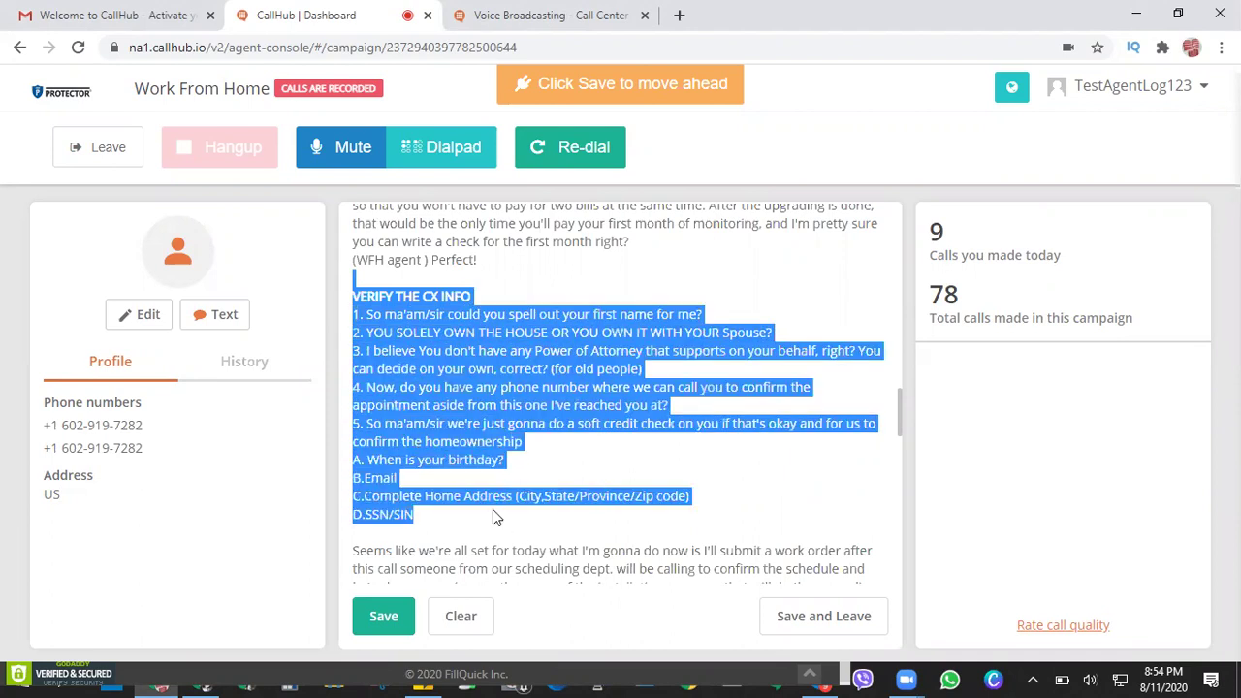
{"action": "left_click", "coordinate": [493, 514]}
{"action": "scroll", "coordinate": [490, 506], "scroll_direction": "down", "scroll_amount": 2}
{"action": "scroll", "coordinate": [510, 446], "scroll_direction": "down", "scroll_amount": 3}
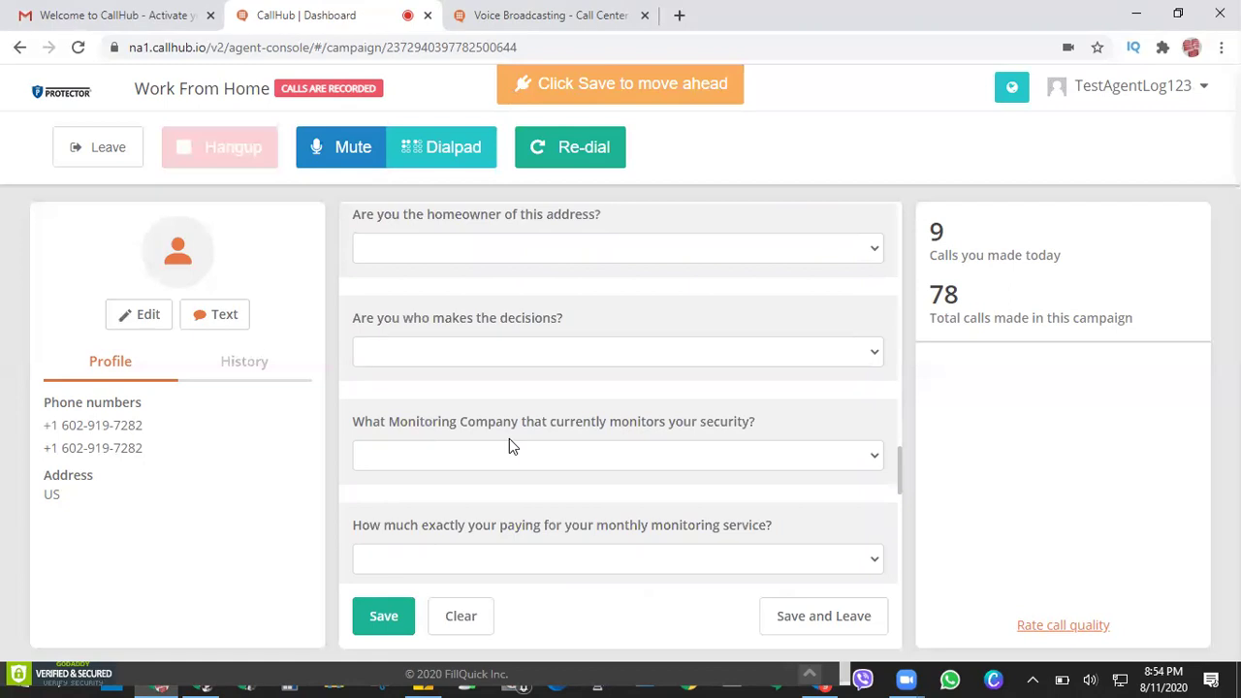
{"action": "scroll", "coordinate": [509, 441], "scroll_direction": "down", "scroll_amount": 1}
{"action": "scroll", "coordinate": [506, 432], "scroll_direction": "up", "scroll_amount": 5}
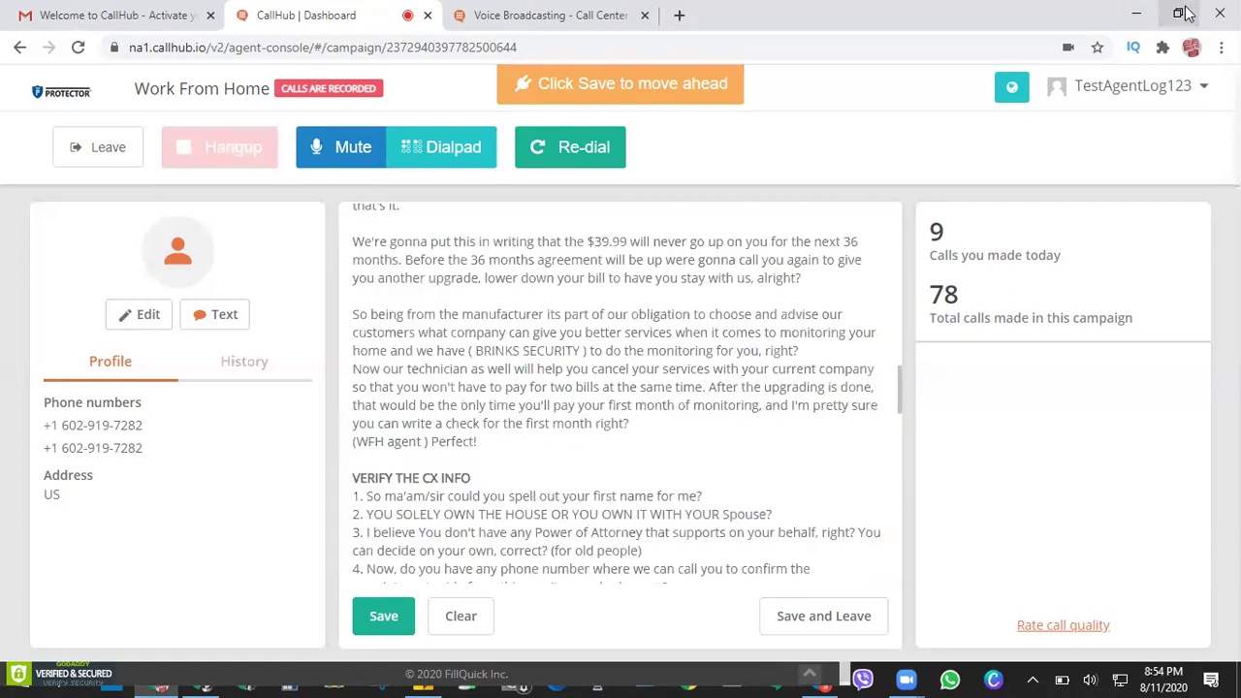
- Switch to Sticky Notes, add a line reading "v" below "test" under Notes, and return to the maximized agent console
{"action": "left_click", "coordinate": [1178, 13]}
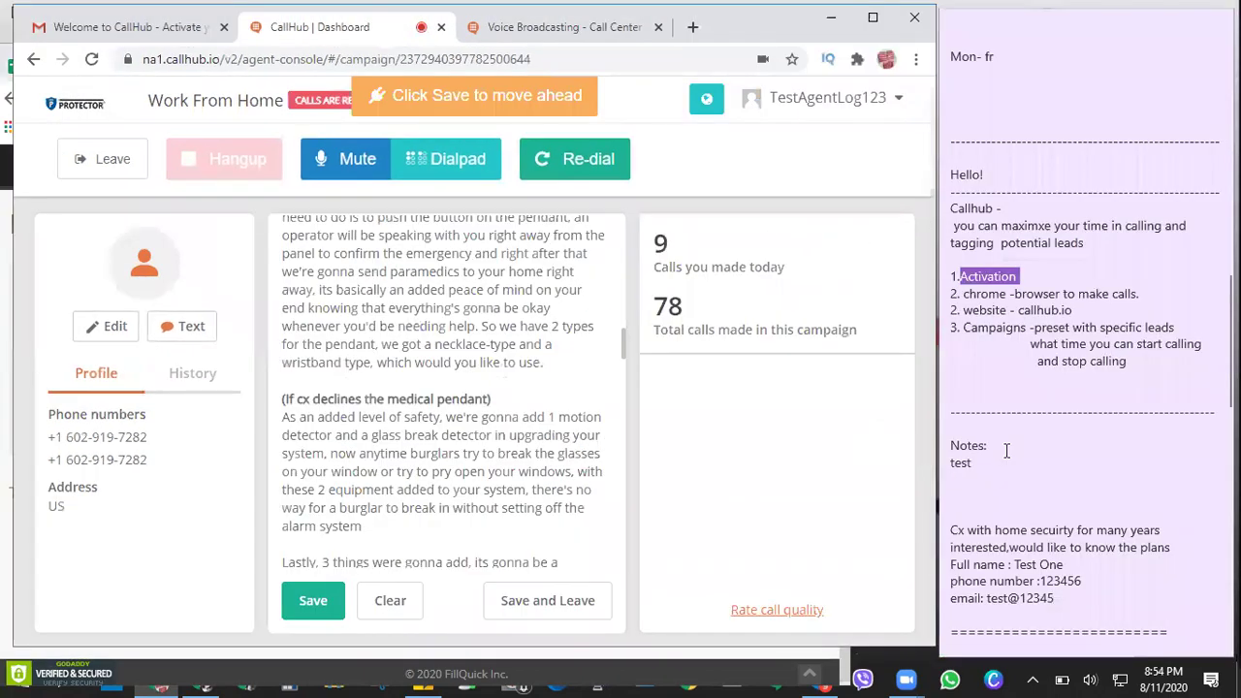
{"action": "left_click", "coordinate": [1005, 451]}
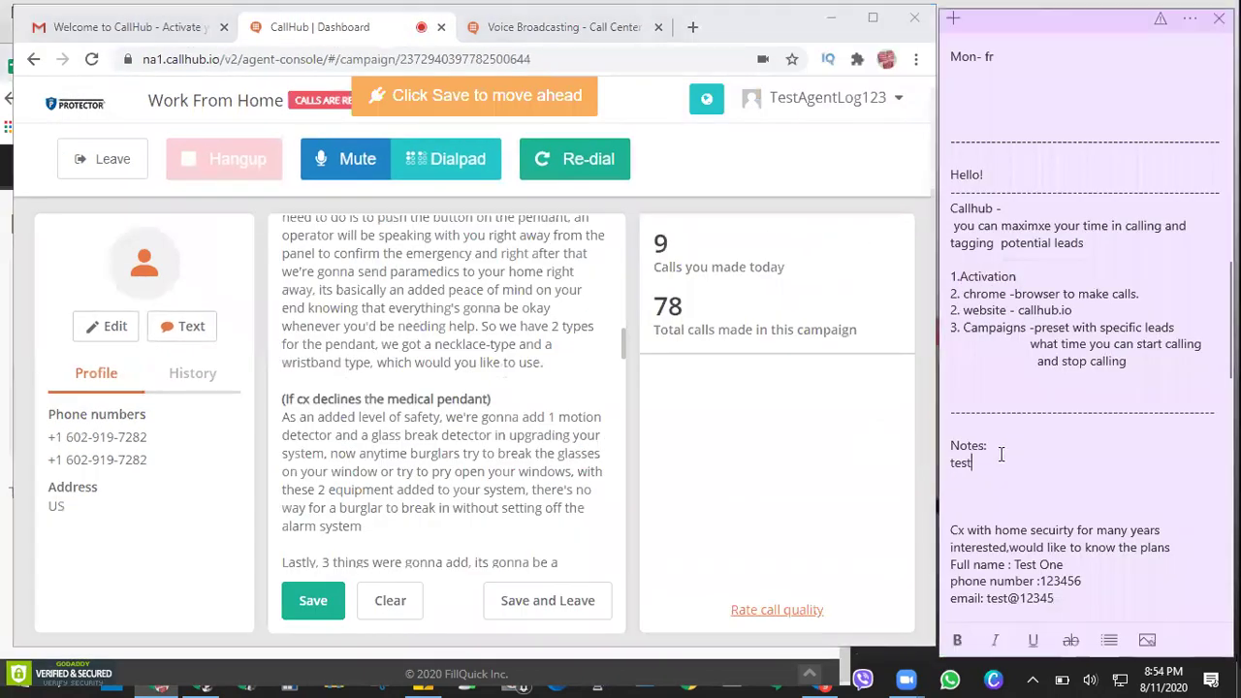
{"action": "type", "text": "drtf,fdfn,"}
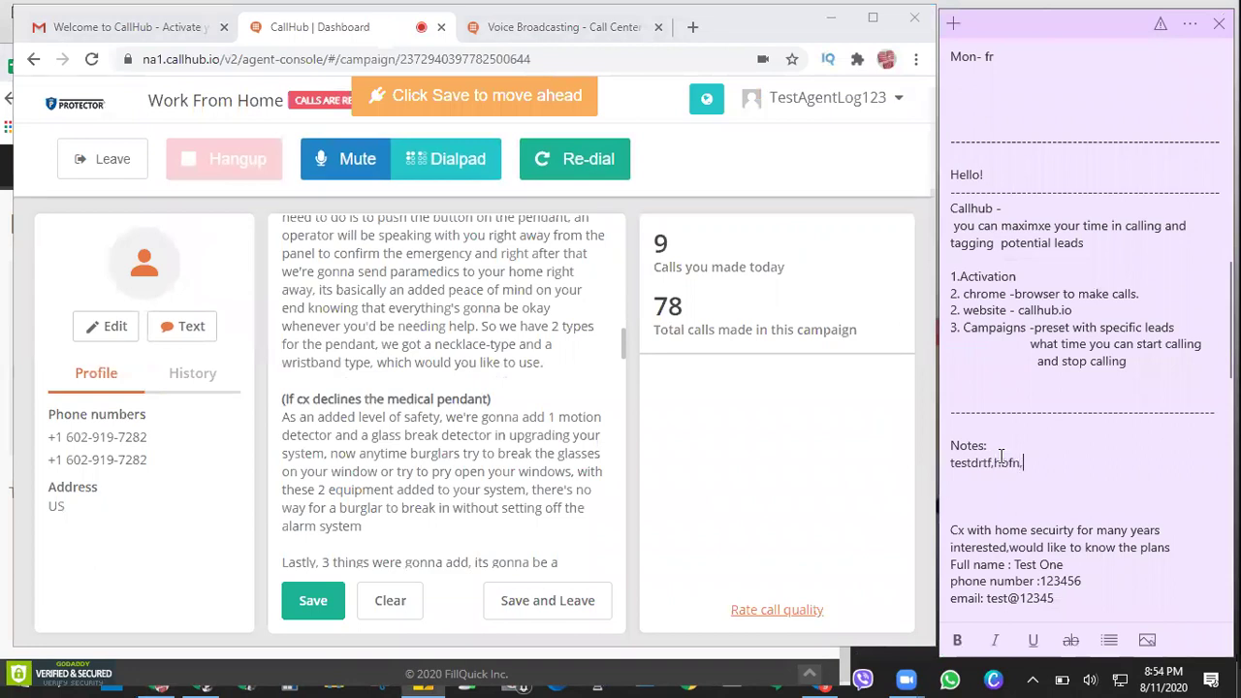
{"action": "type", "text": ",fg"}
{"action": "key", "text": "BackSpace"}
{"action": "key", "text": "BackSpace"}
{"action": "key", "text": "BackSpace"}
{"action": "key", "text": "BackSpace"}
{"action": "key", "text": "BackSpace"}
{"action": "key", "text": "BackSpace"}
{"action": "key", "text": "BackSpace"}
{"action": "key", "text": "BackSpace"}
{"action": "key", "text": "BackSpace"}
{"action": "key", "text": "BackSpace"}
{"action": "key", "text": "BackSpace"}
{"action": "key", "text": "BackSpace"}
{"action": "key", "text": "Return"}
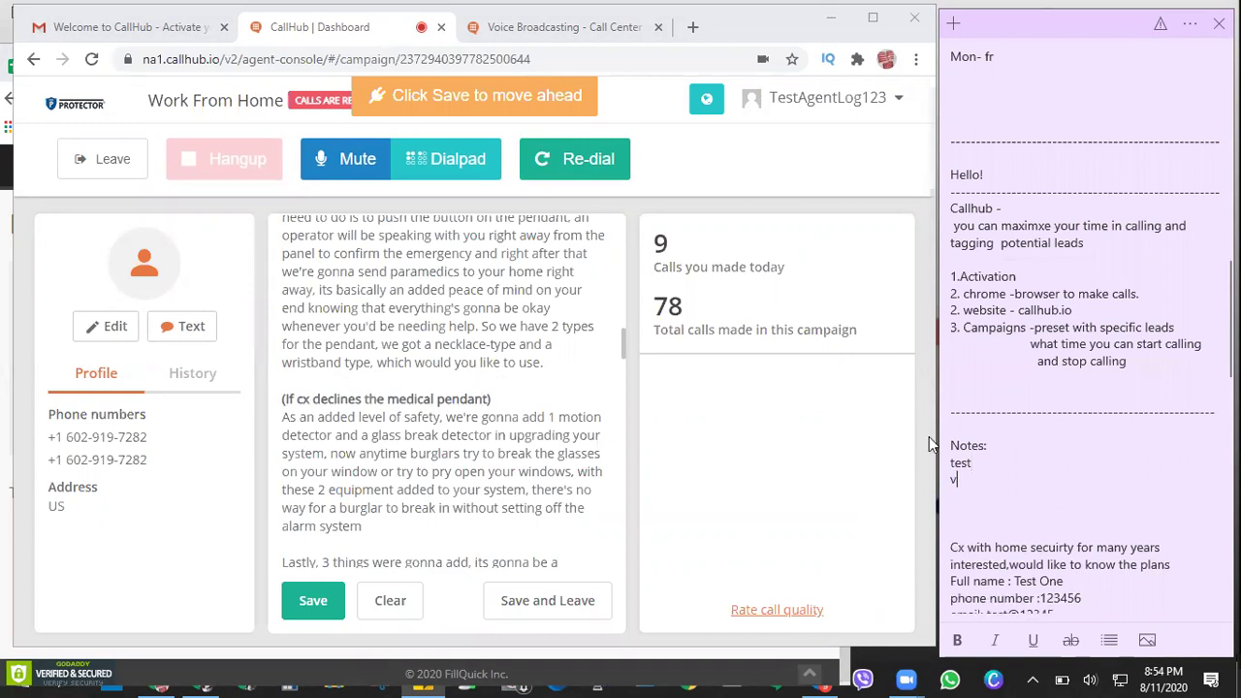
{"action": "left_click", "coordinate": [595, 351]}
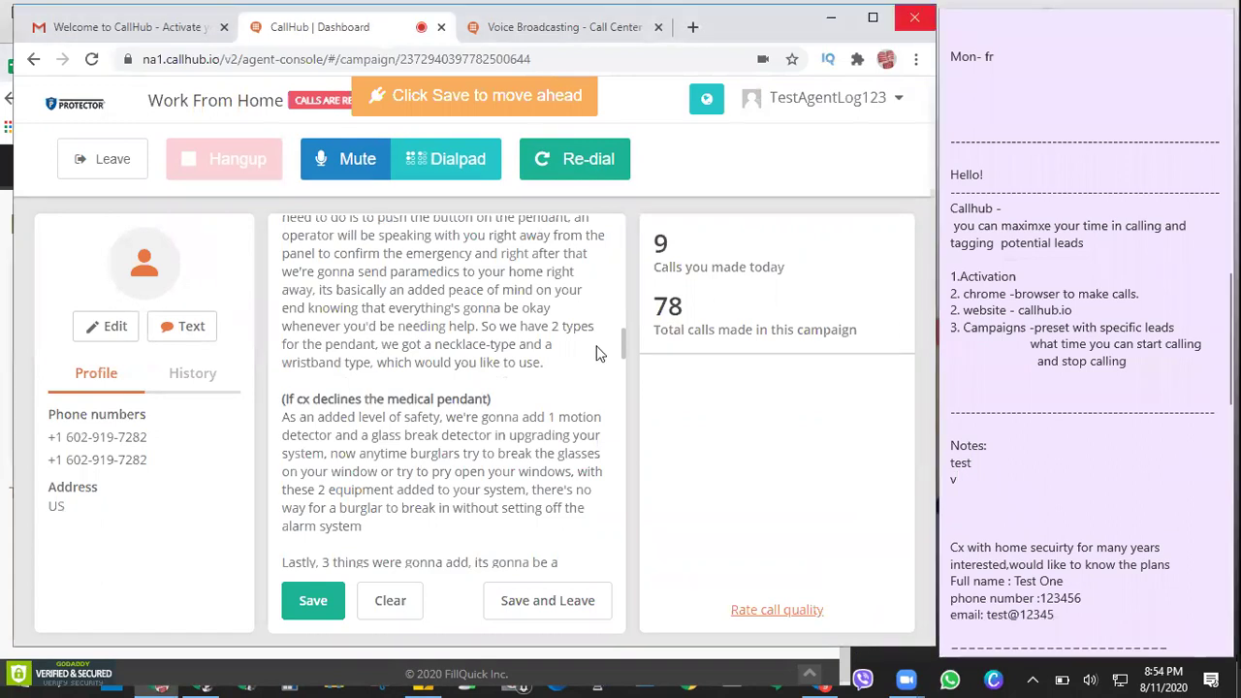
{"action": "left_click", "coordinate": [872, 17]}
- Review the answer options for monthly monitoring cost, alarm system upgrades or changes, and contract renewal, leaving each question blank
{"action": "scroll", "coordinate": [588, 534], "scroll_direction": "down", "scroll_amount": 10}
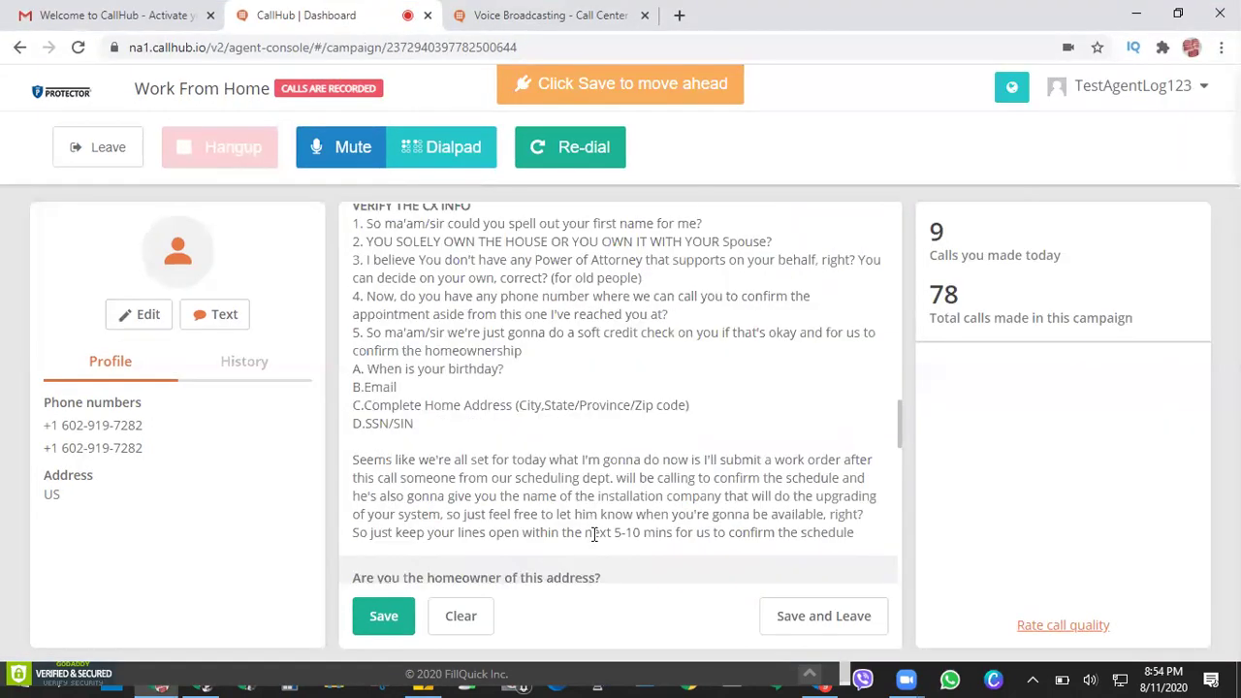
{"action": "left_click", "coordinate": [574, 386]}
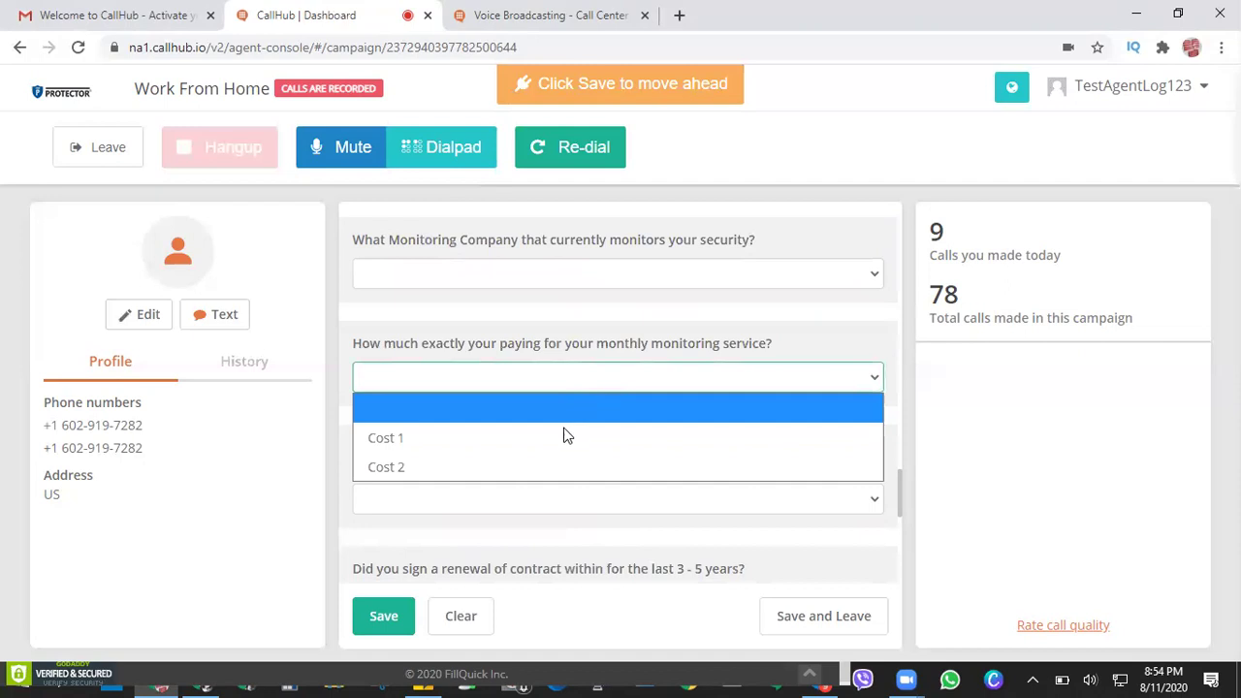
{"action": "left_click", "coordinate": [582, 407]}
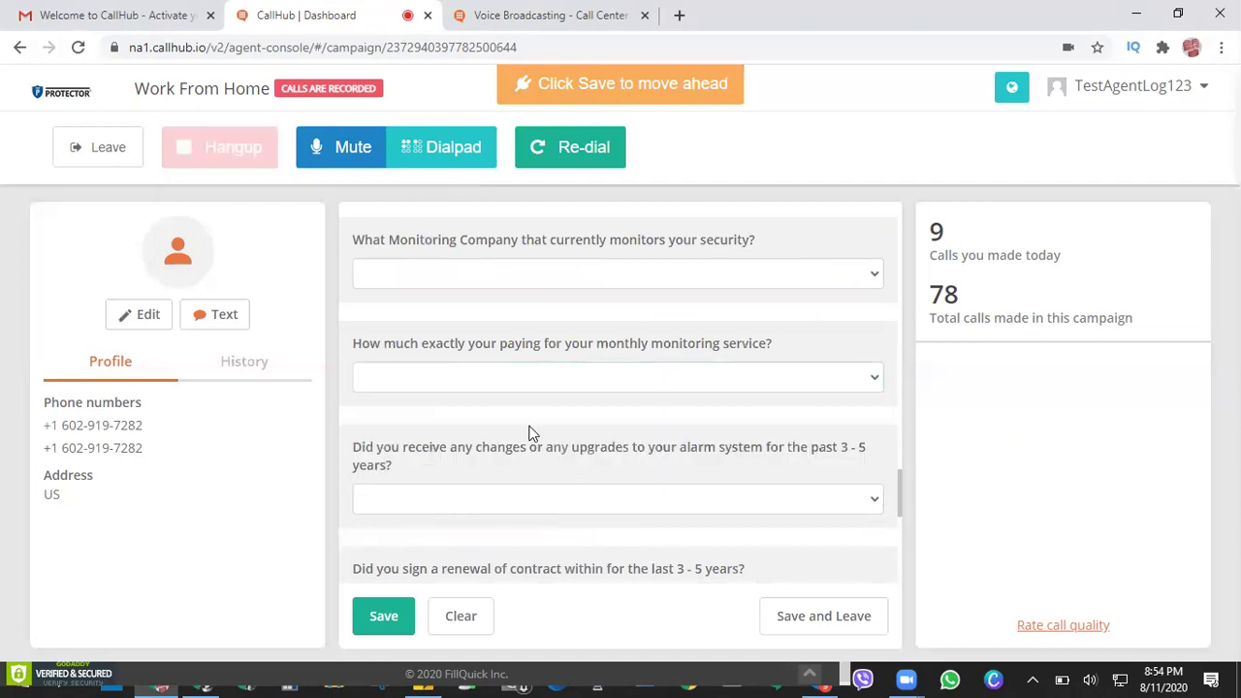
{"action": "scroll", "coordinate": [529, 435], "scroll_direction": "down", "scroll_amount": 2}
{"action": "left_click", "coordinate": [578, 332]}
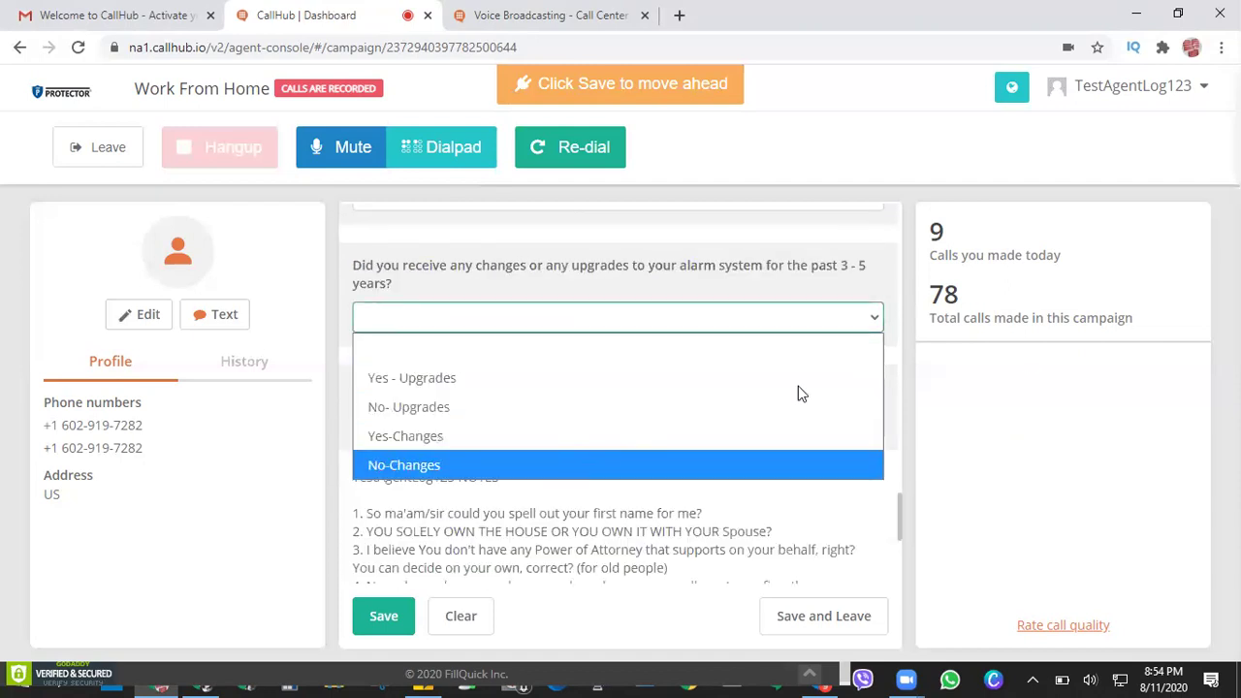
{"action": "left_click", "coordinate": [976, 395]}
{"action": "left_click", "coordinate": [514, 436]}
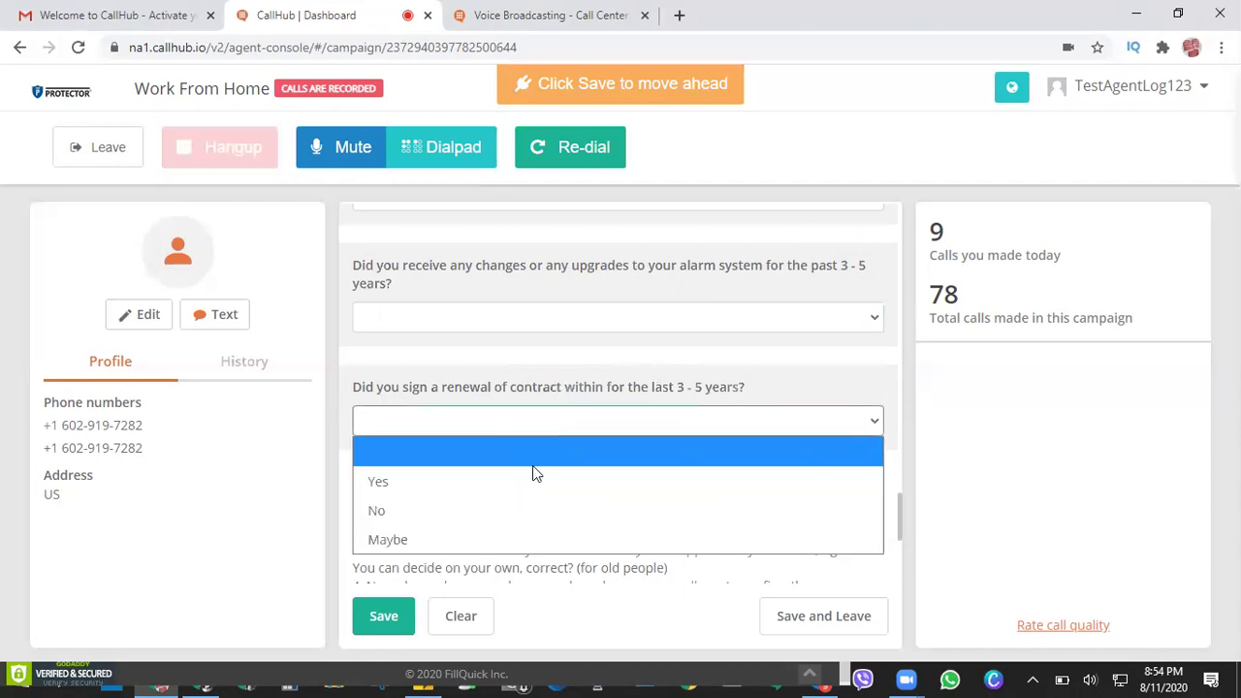
{"action": "left_click", "coordinate": [540, 427]}
- Look through the call disposition options and try MACHINE and NO_ANSWER for the call
{"action": "scroll", "coordinate": [523, 437], "scroll_direction": "down", "scroll_amount": 3}
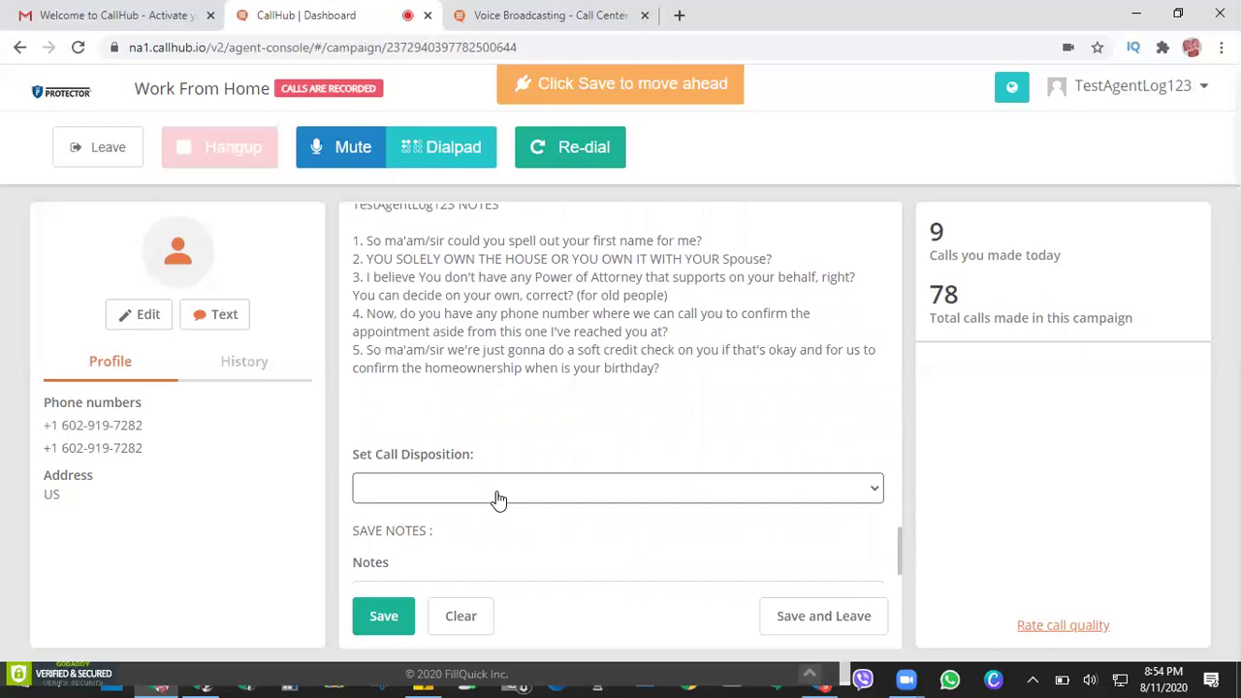
{"action": "left_click", "coordinate": [498, 499]}
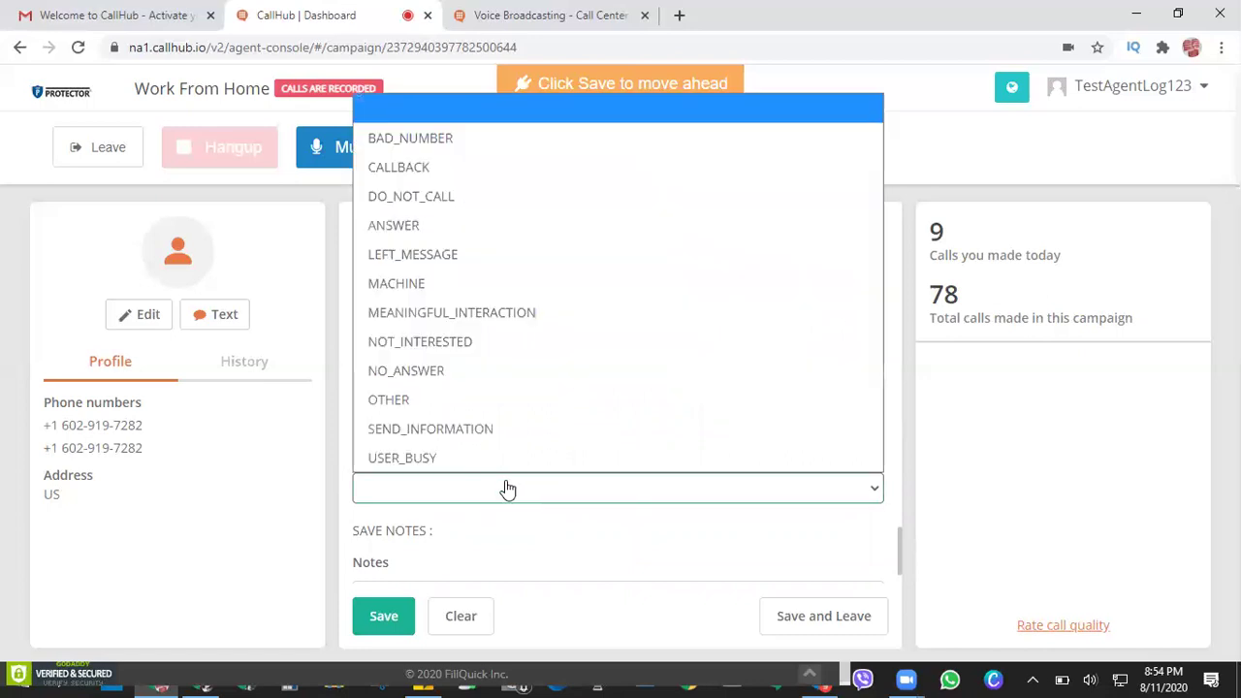
{"action": "left_click", "coordinate": [510, 494]}
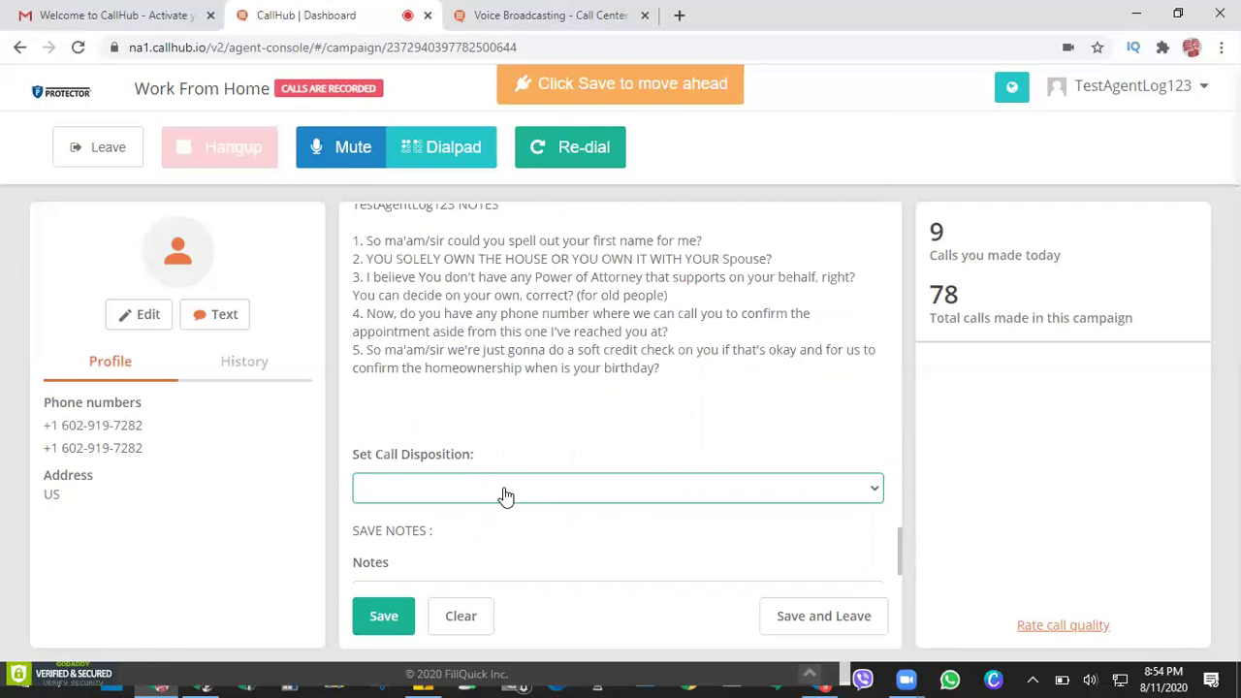
{"action": "left_click", "coordinate": [506, 496]}
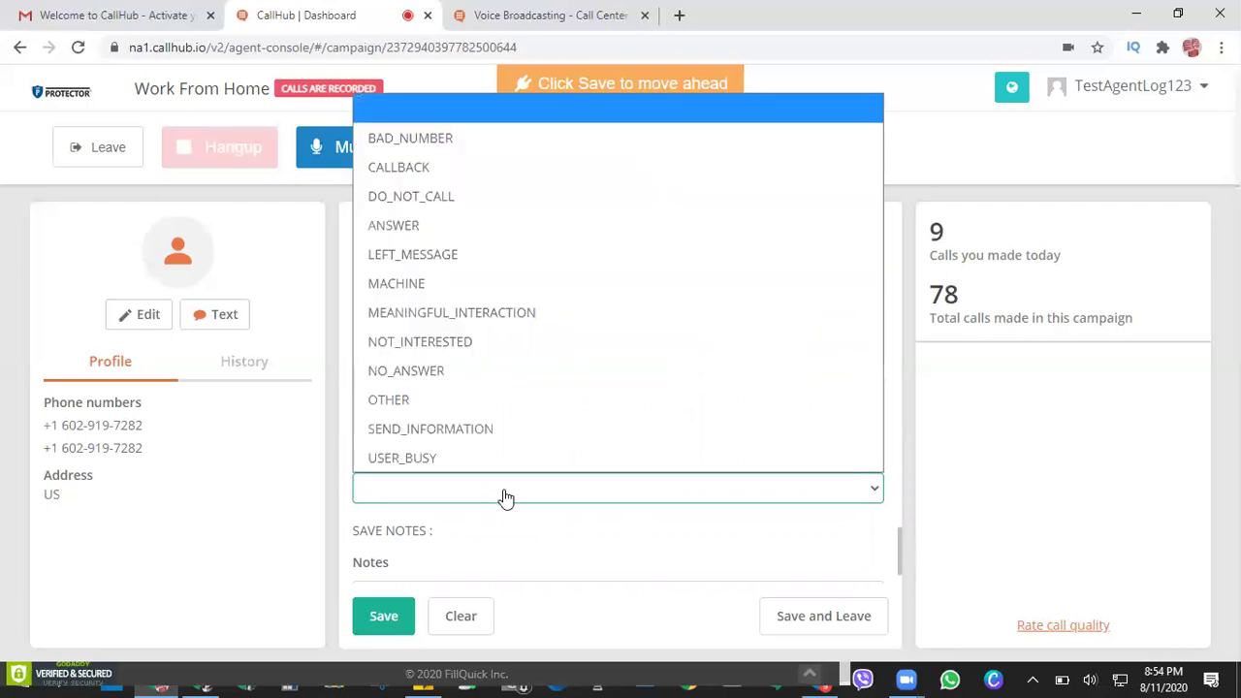
{"action": "left_click", "coordinate": [460, 282]}
{"action": "left_click", "coordinate": [437, 505]}
{"action": "left_click", "coordinate": [458, 369]}
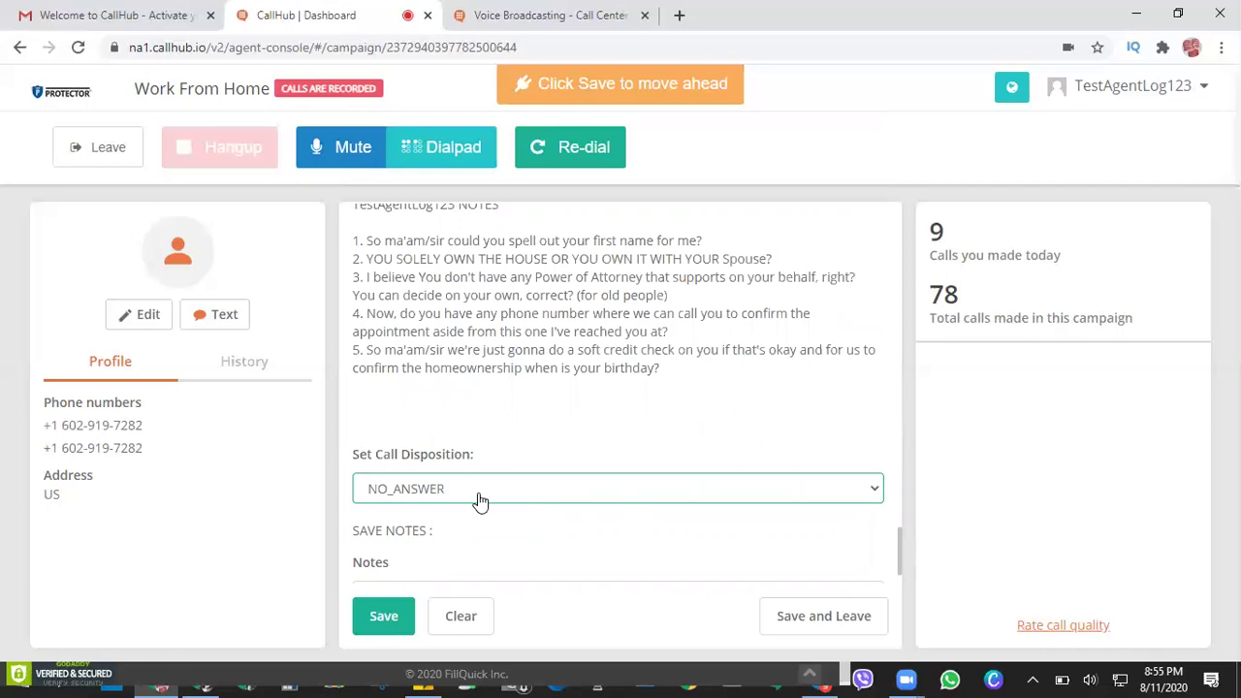
- Reselect NO_ANSWER as the call disposition and replace it with USER_BUSY
{"action": "left_click", "coordinate": [479, 500]}
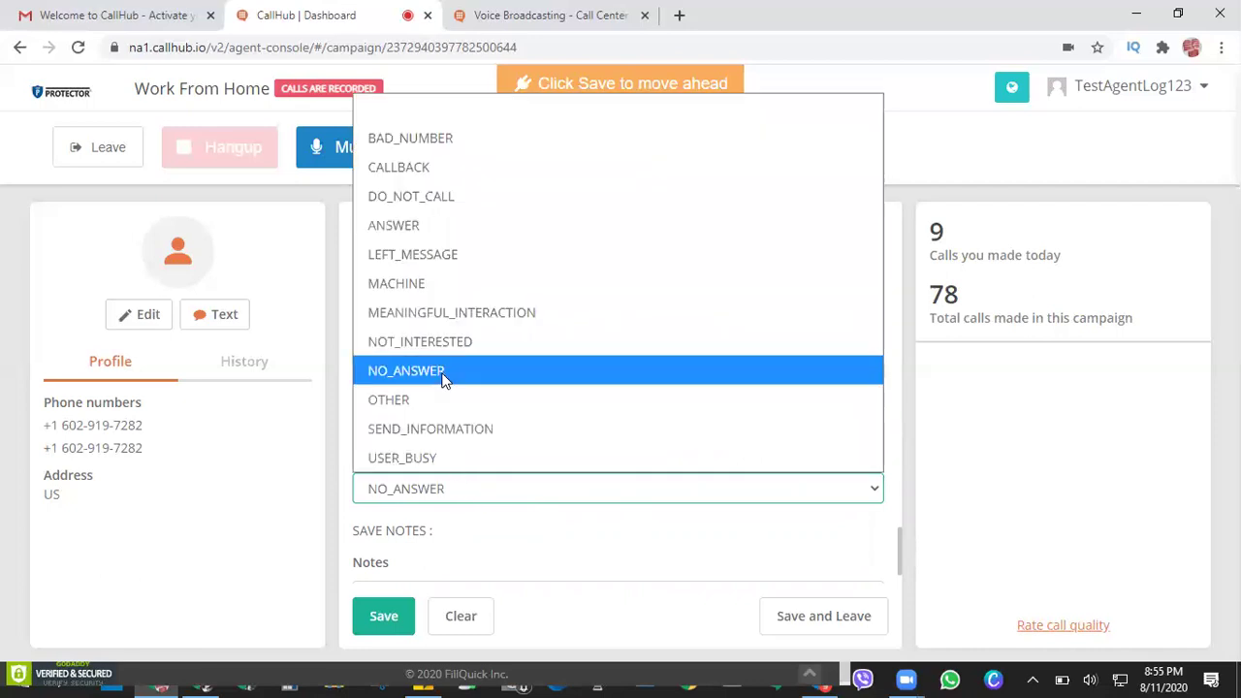
{"action": "left_click", "coordinate": [429, 374]}
{"action": "left_click", "coordinate": [451, 501]}
{"action": "left_click", "coordinate": [469, 458]}
- Set the call disposition to MACHINE and enter MACHINE in the call's Notes field
{"action": "left_click", "coordinate": [458, 497]}
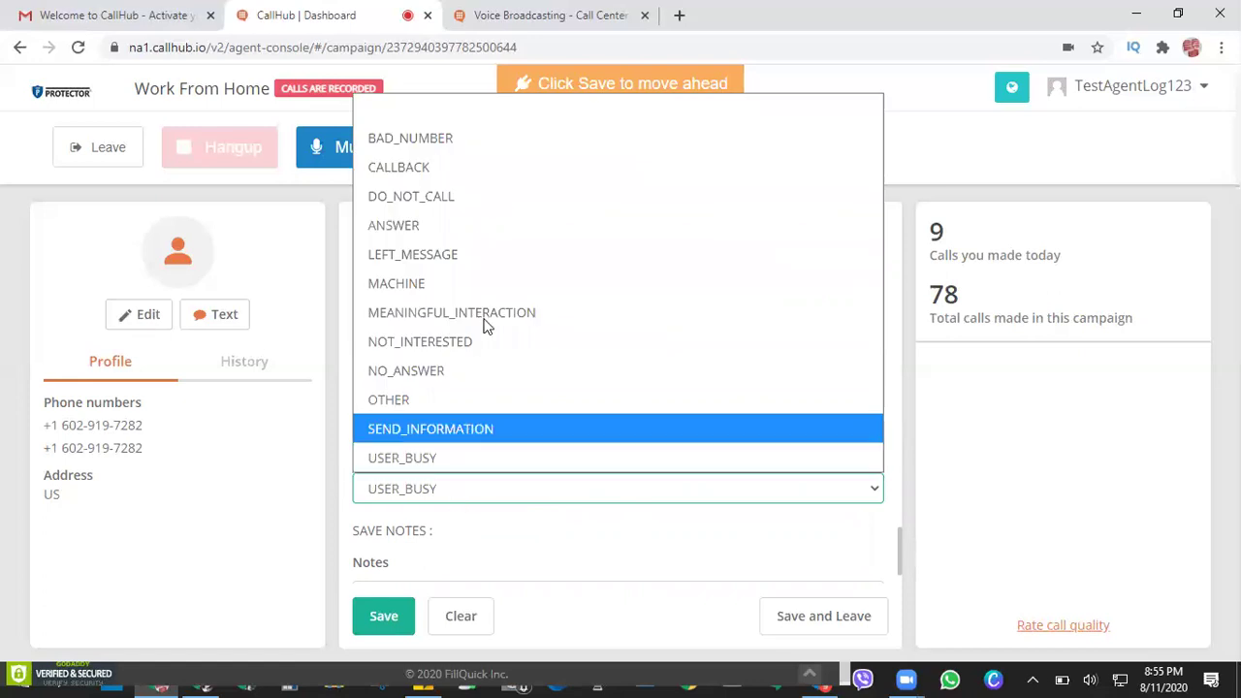
{"action": "left_click", "coordinate": [430, 284]}
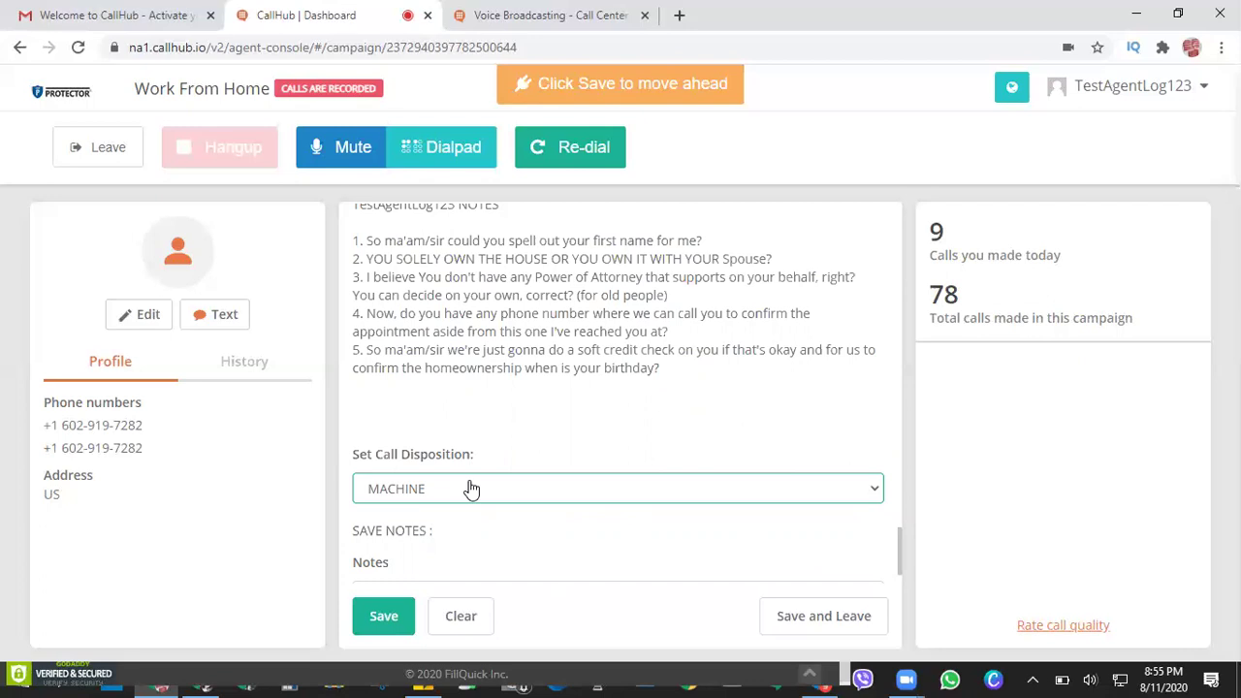
{"action": "scroll", "coordinate": [472, 489], "scroll_direction": "down", "scroll_amount": 1}
{"action": "left_click", "coordinate": [446, 548]}
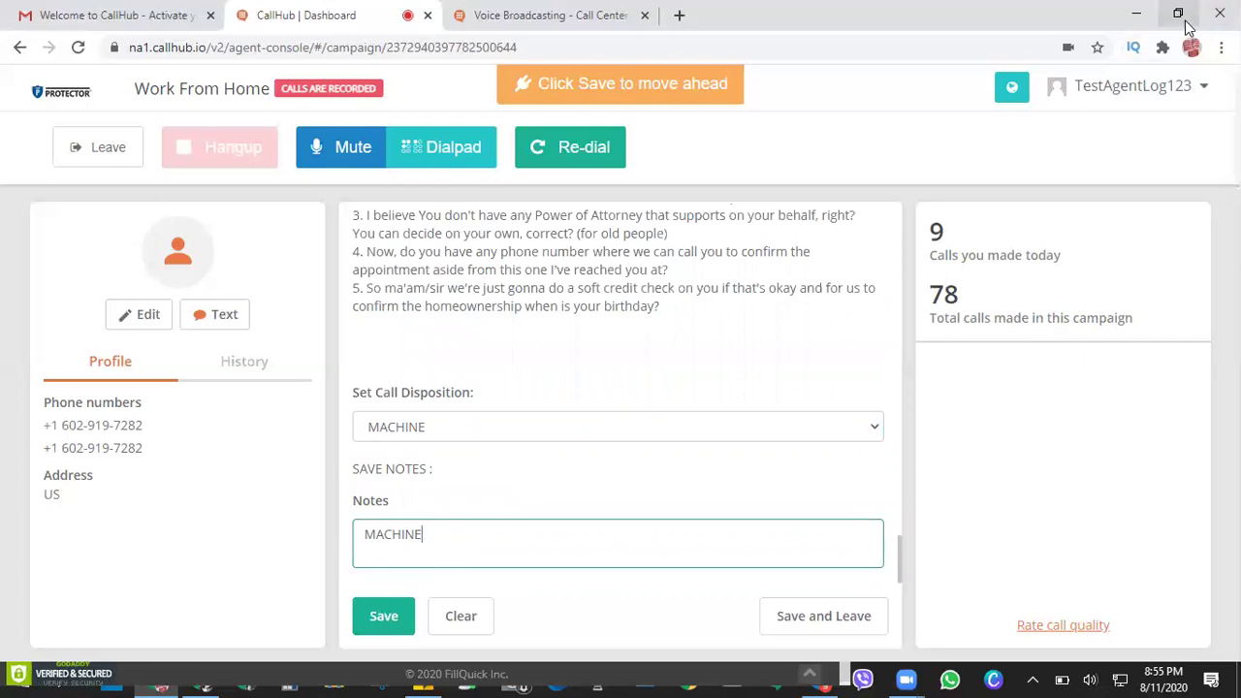
- Copy the lines "test" and "v" from the Sticky Notes window and return to the call's Notes field in the maximized console
{"action": "left_click", "coordinate": [1179, 16]}
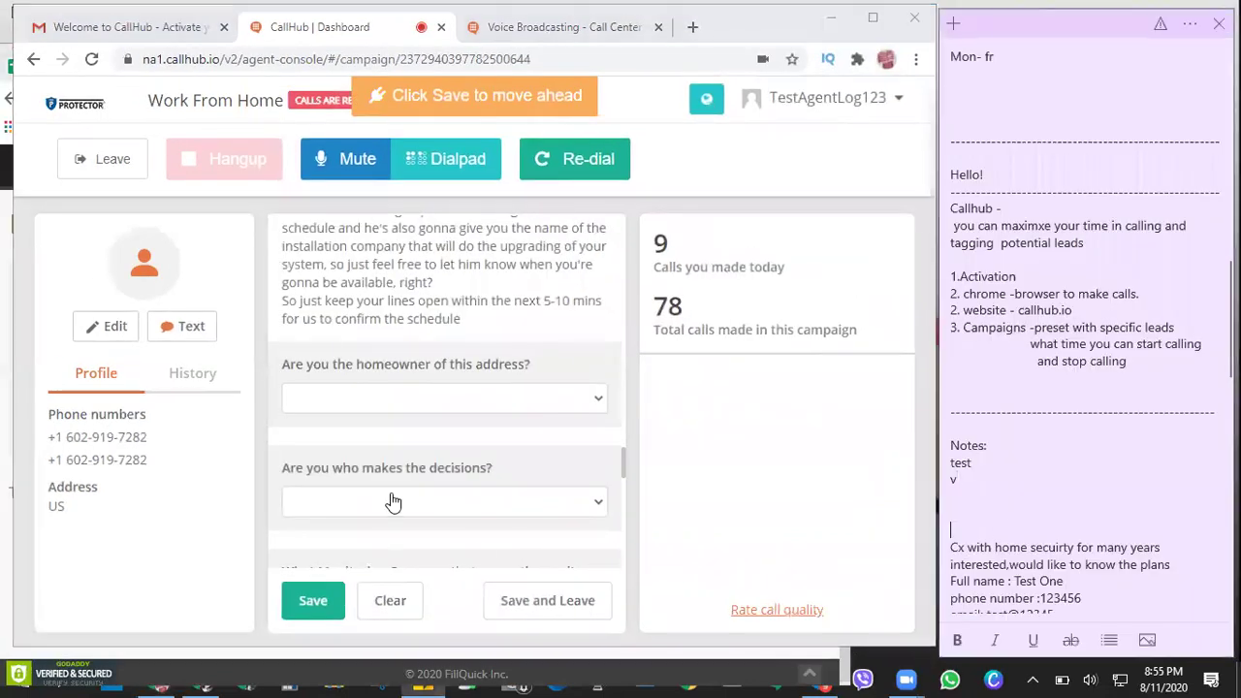
{"action": "scroll", "coordinate": [393, 502], "scroll_direction": "down", "scroll_amount": 8}
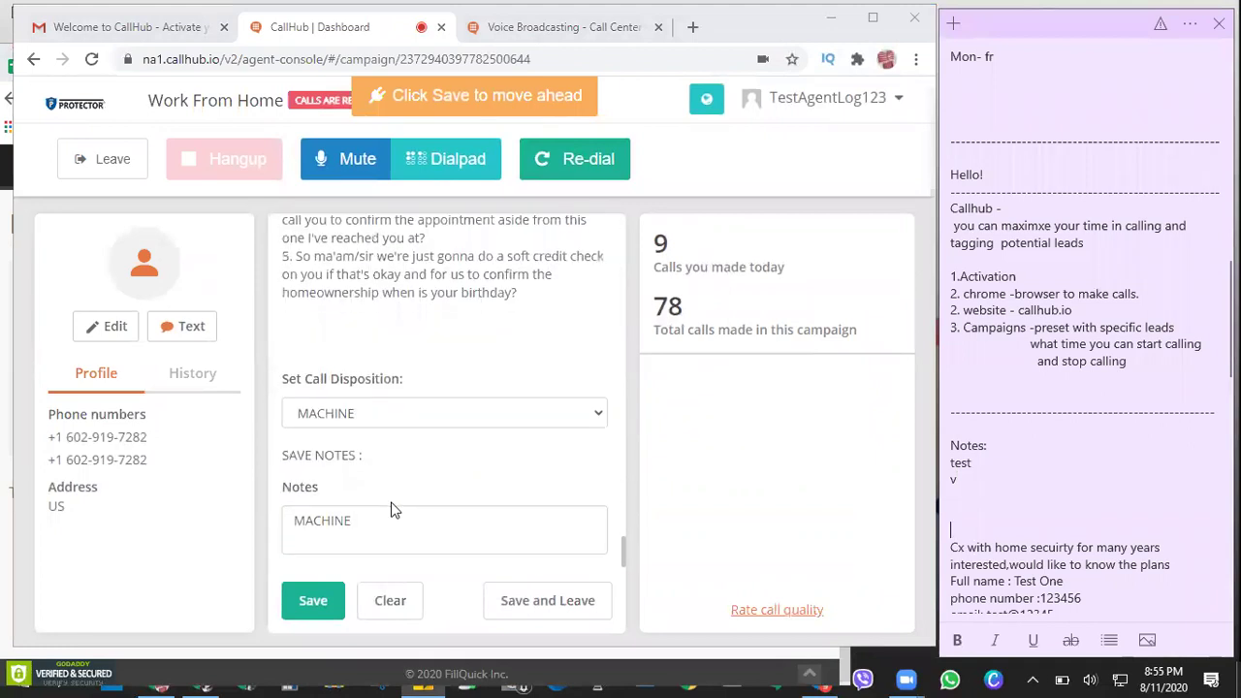
{"action": "left_click", "coordinate": [998, 493]}
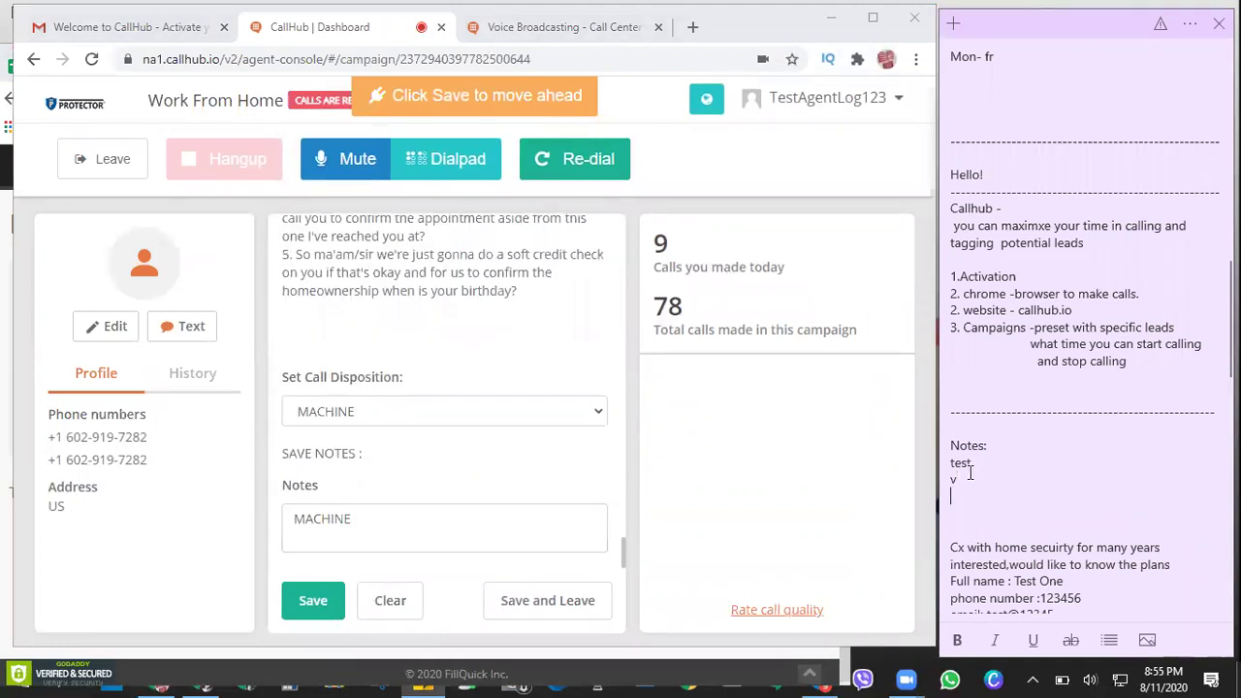
{"action": "left_click_drag", "start_coordinate": [951, 462], "coordinate": [961, 482]}
{"action": "right_click", "coordinate": [958, 473]}
{"action": "left_click", "coordinate": [1006, 482]}
{"action": "left_click", "coordinate": [376, 525]}
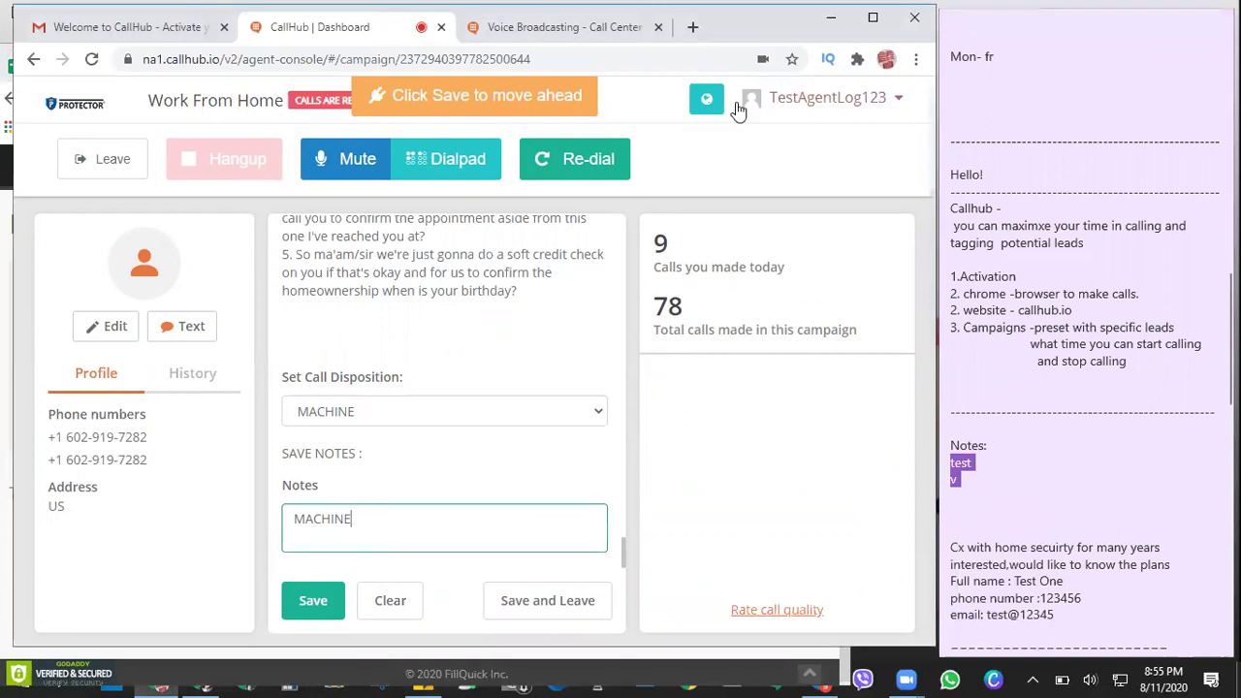
{"action": "left_click", "coordinate": [872, 17]}
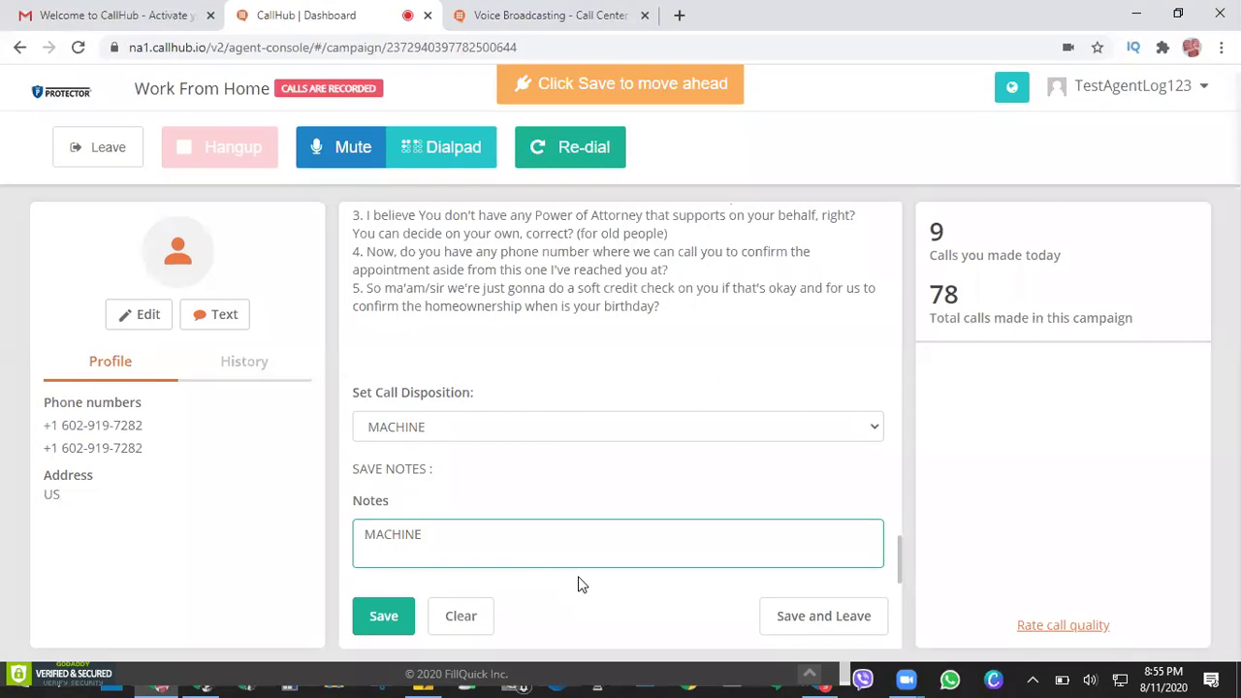
- Save the call's disposition and notes and stay in the campaign for the next call
{"action": "left_click_drag", "start_coordinate": [353, 592], "coordinate": [476, 641]}
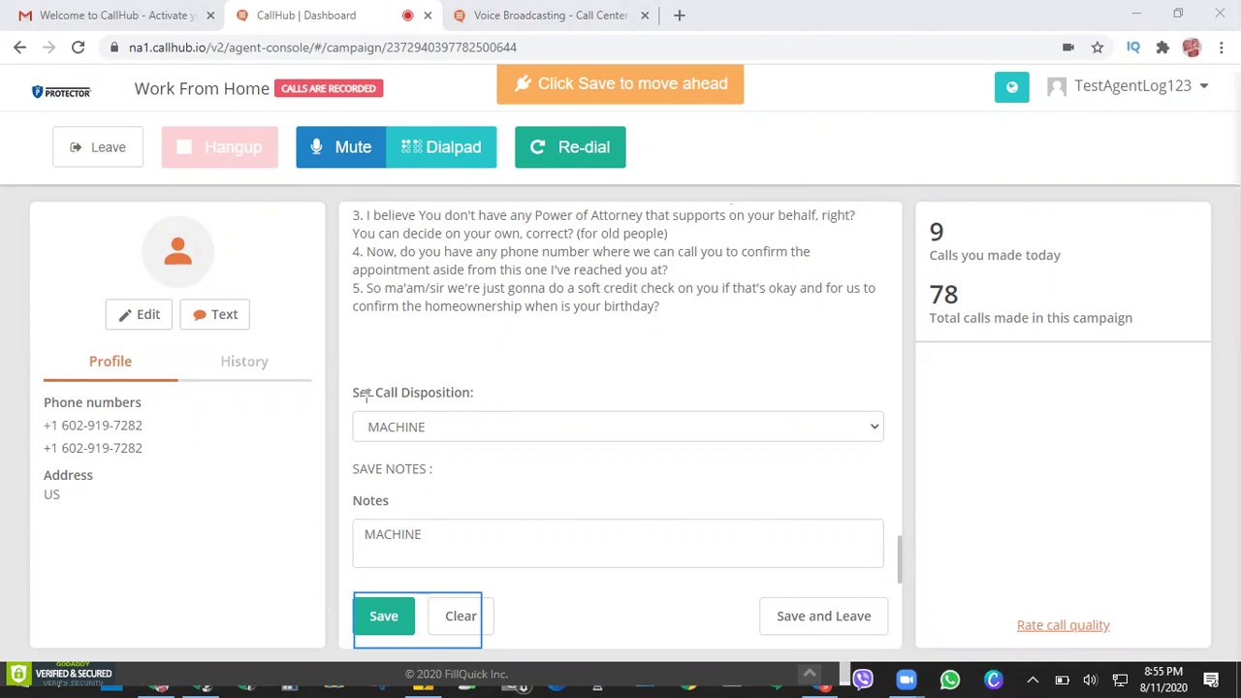
{"action": "left_click_drag", "start_coordinate": [733, 588], "coordinate": [861, 630]}
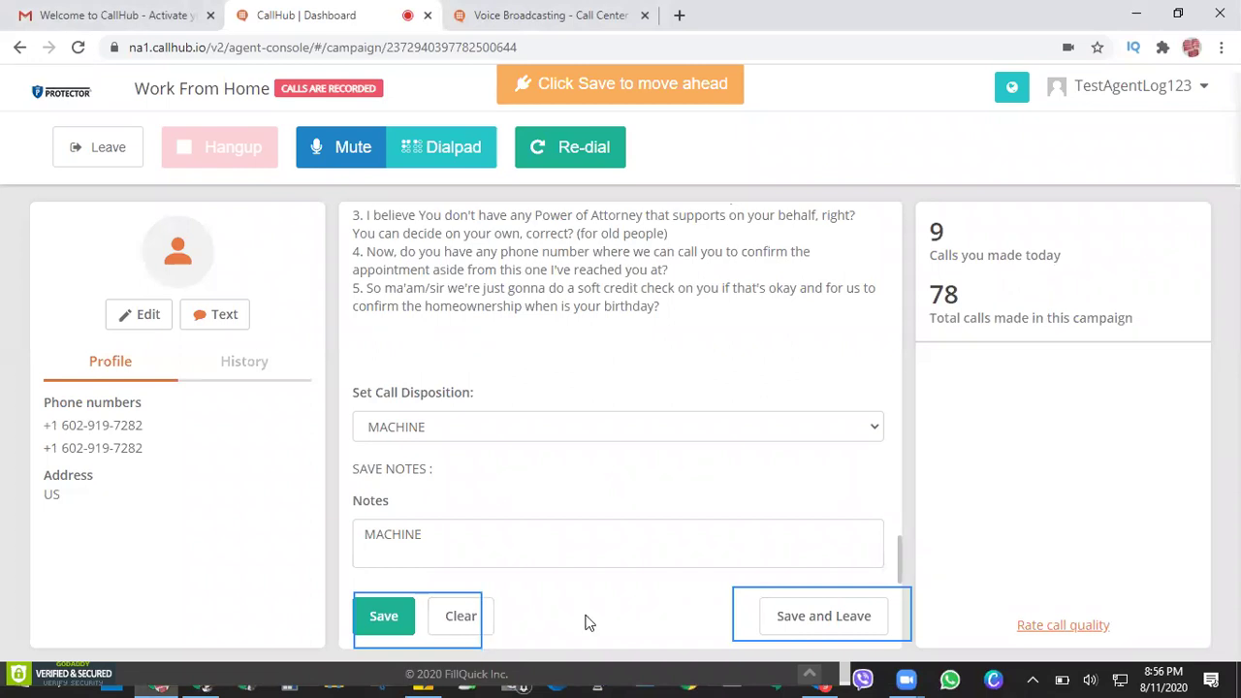
{"action": "left_click", "coordinate": [401, 619]}
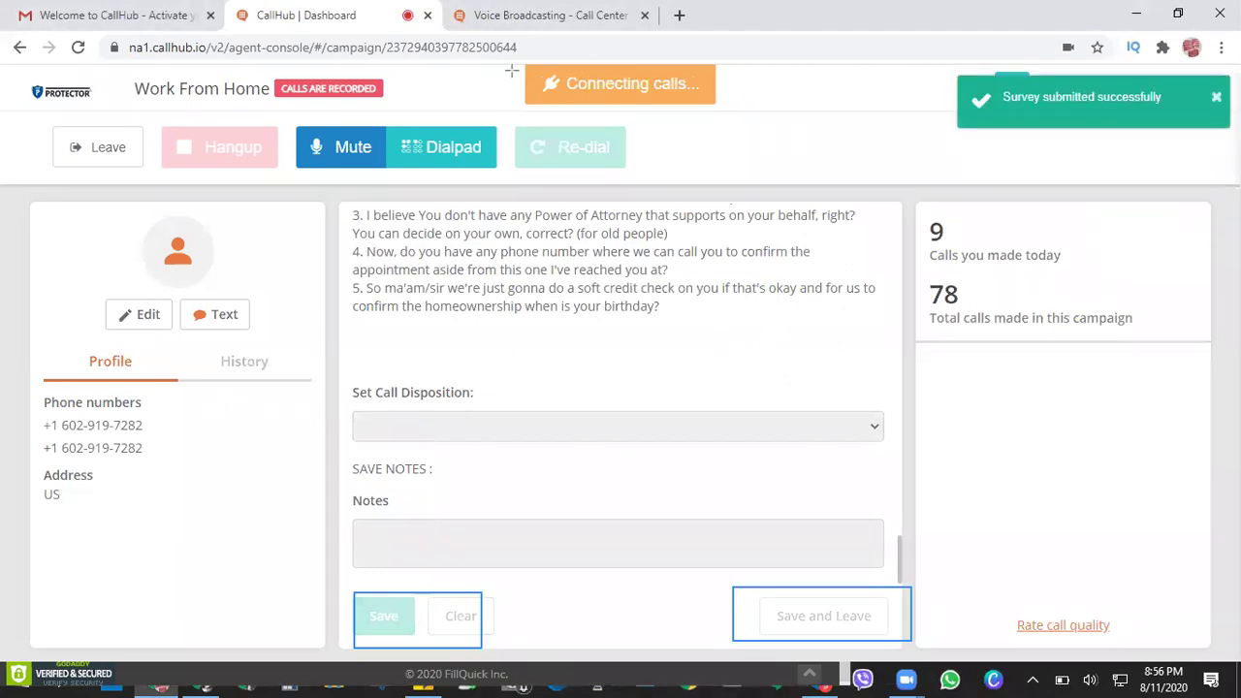
{"action": "mouse_move", "coordinate": [512, 71]}
{"action": "left_mouse_down"}
{"action": "mouse_move", "coordinate": [771, 122]}
{"action": "mouse_move", "coordinate": [766, 141]}
{"action": "left_mouse_up"}
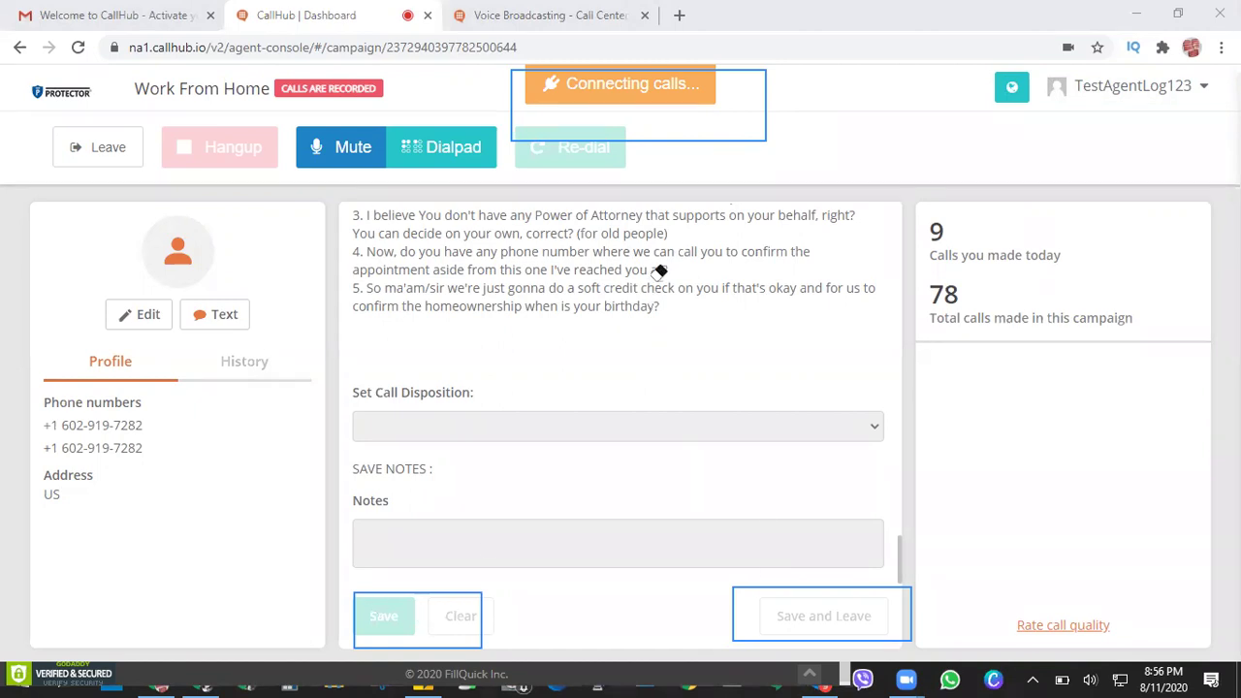
{"action": "left_click", "coordinate": [524, 136]}
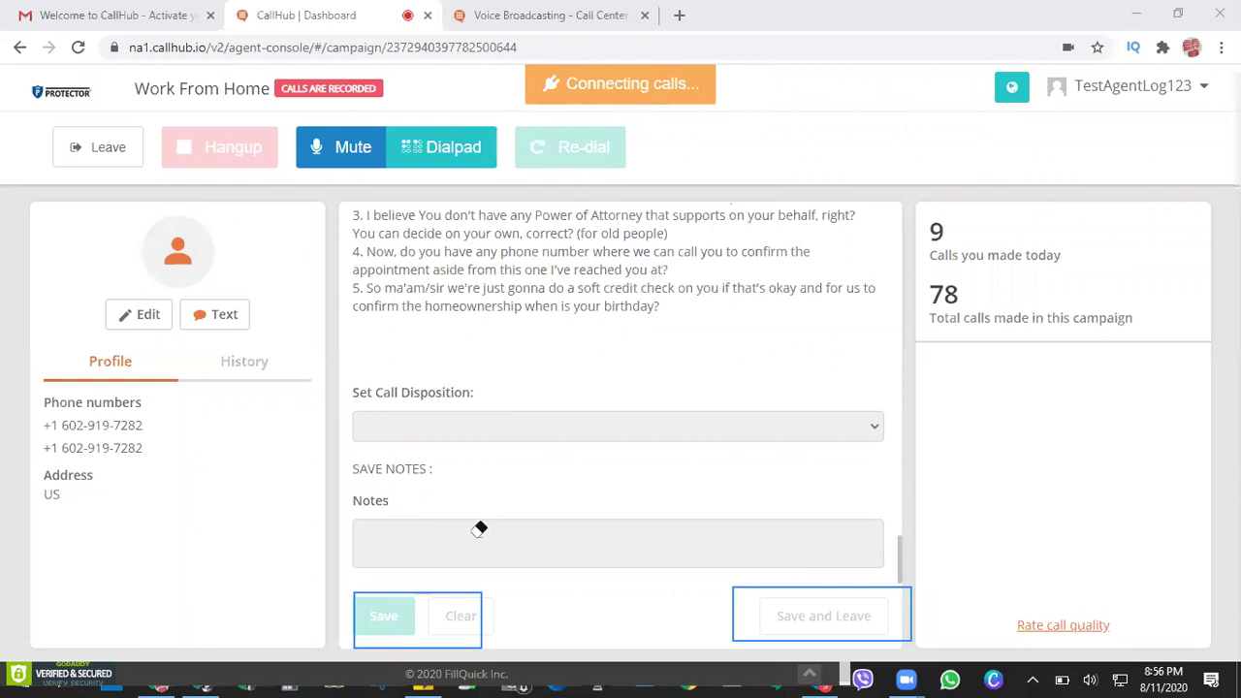